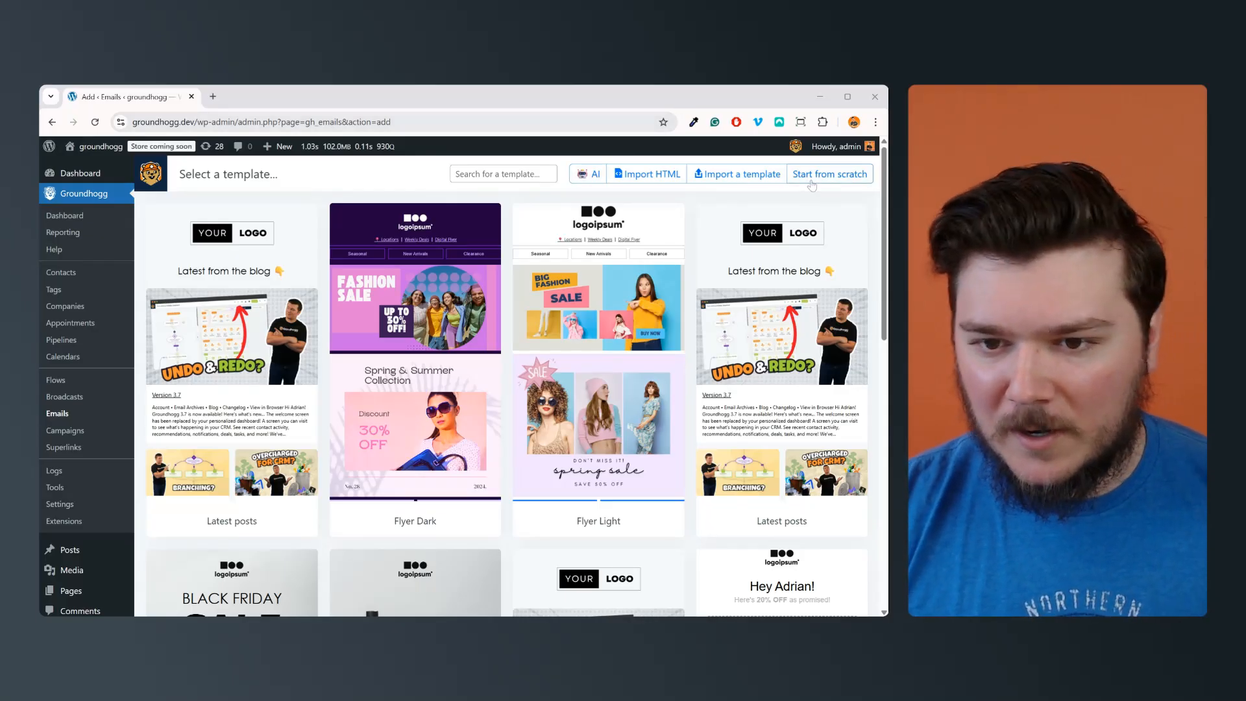
Step: Open the AI email generator and set the topic to "An email to get someone to restore their cart after abandoning it"
click(596, 179)
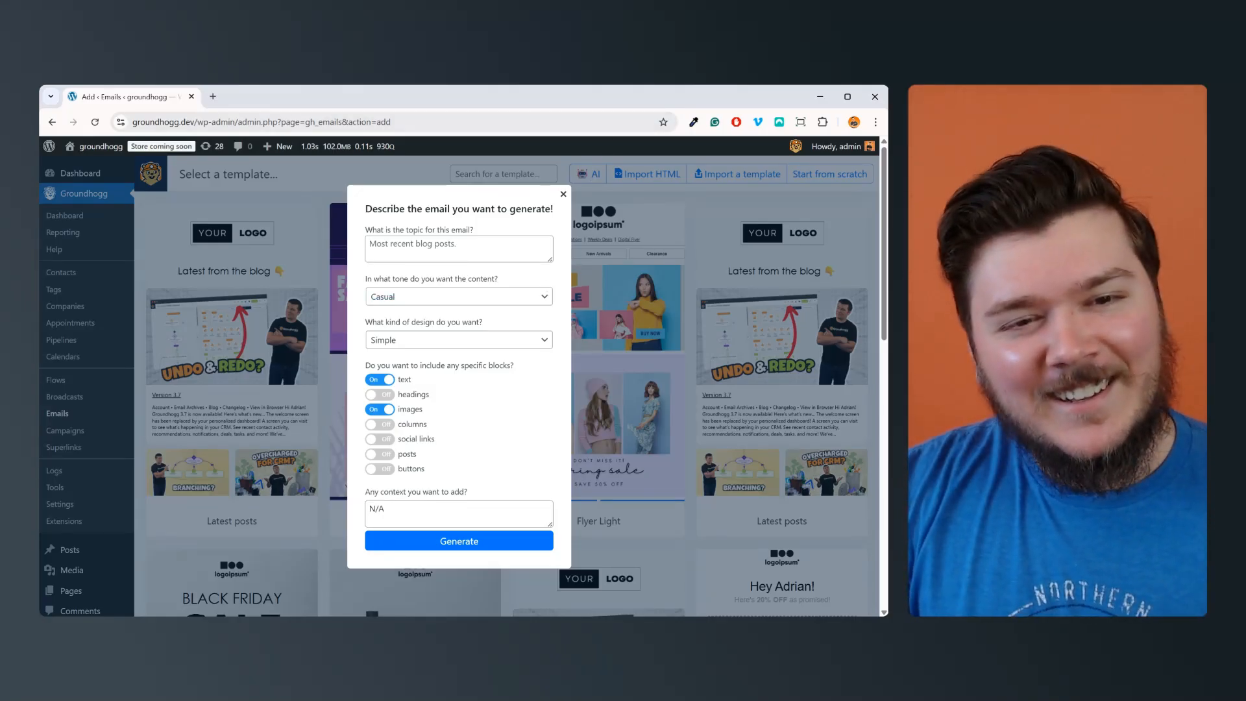
click(459, 249)
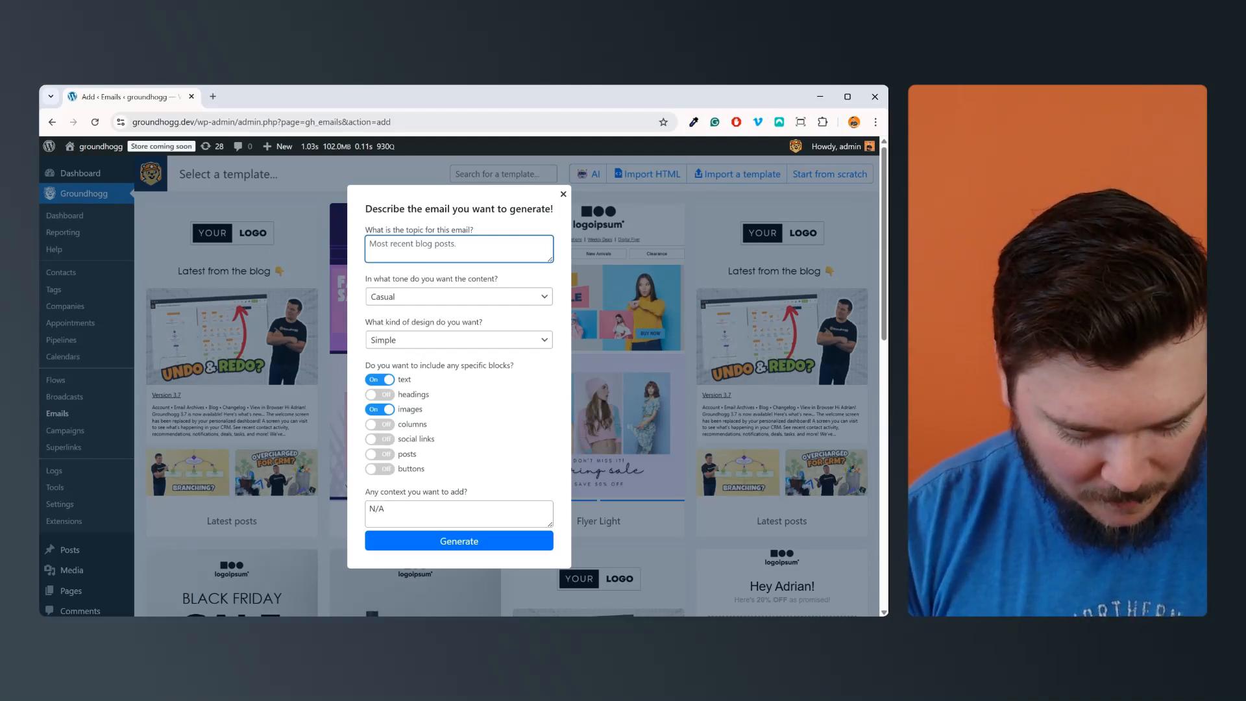
text(An email to )
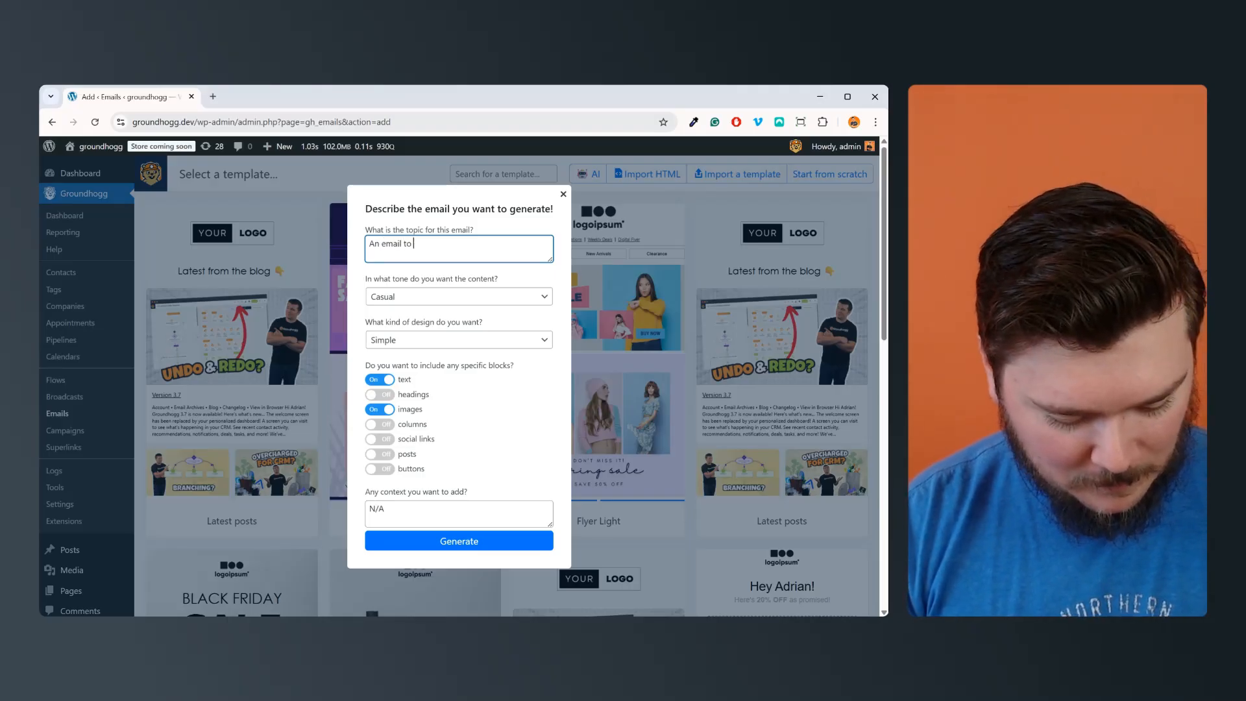
text(get someone )
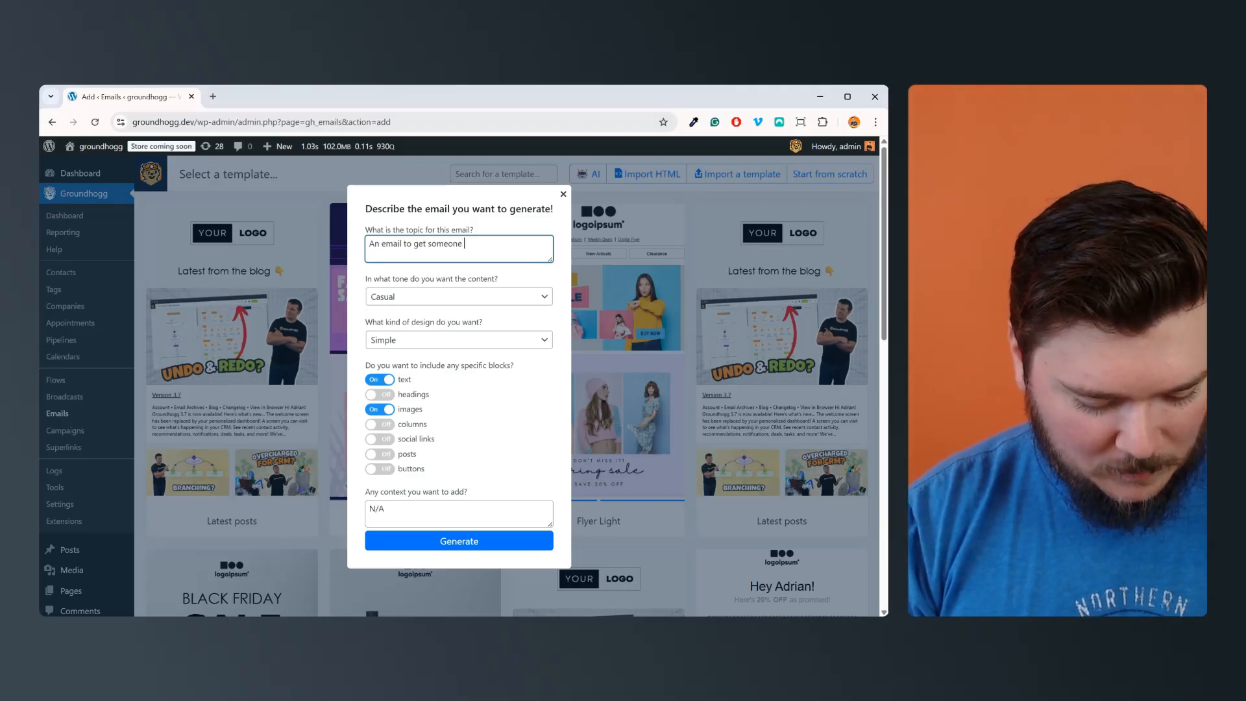
text(to restore their ca)
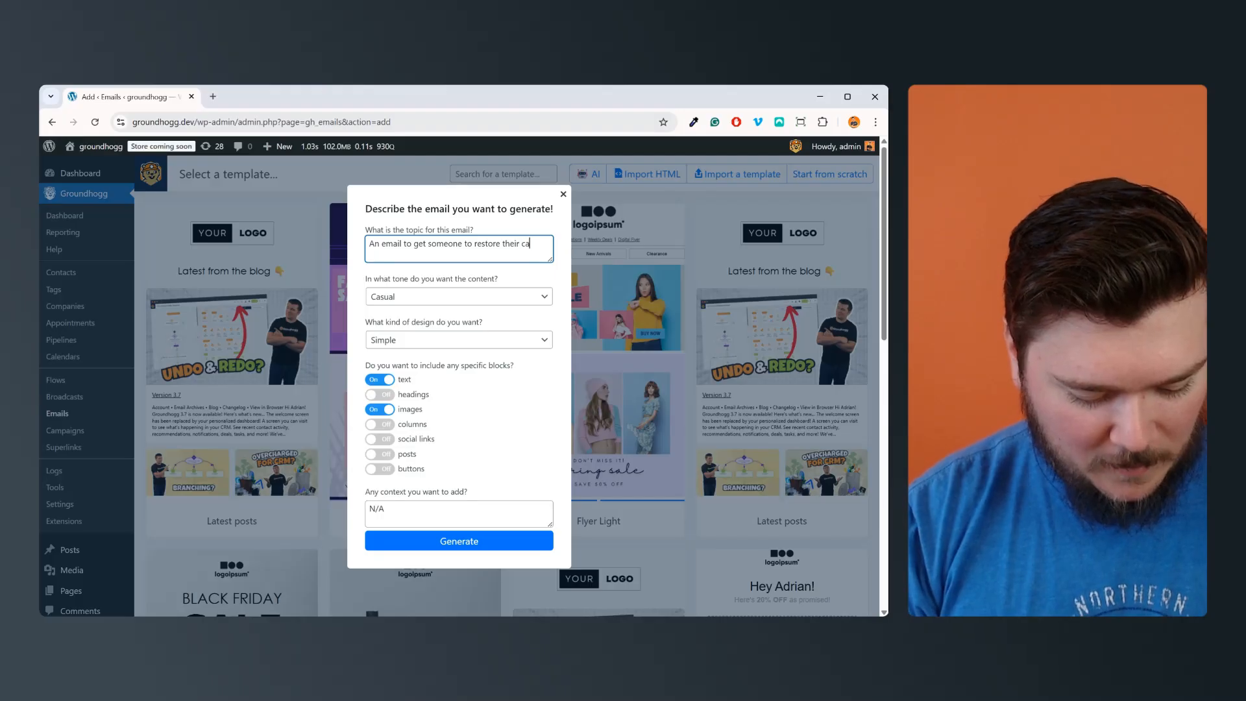
text(rt after an)
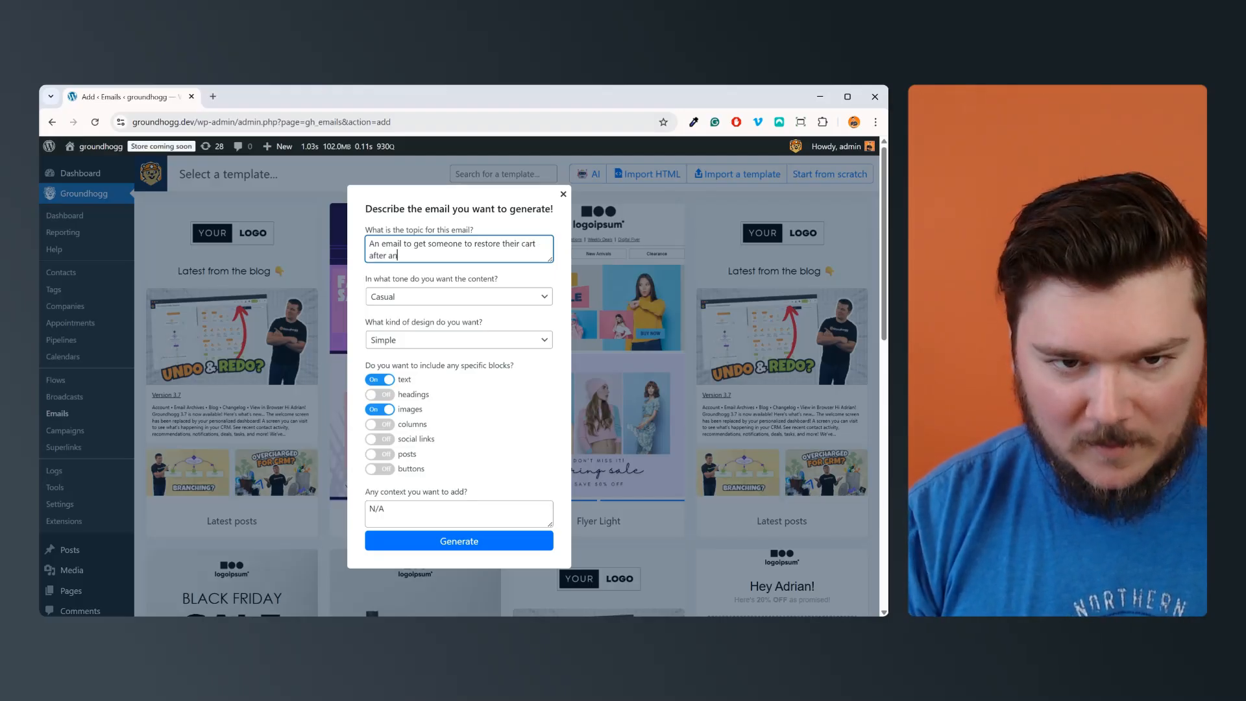
key(BackSpace)
text(bandon)
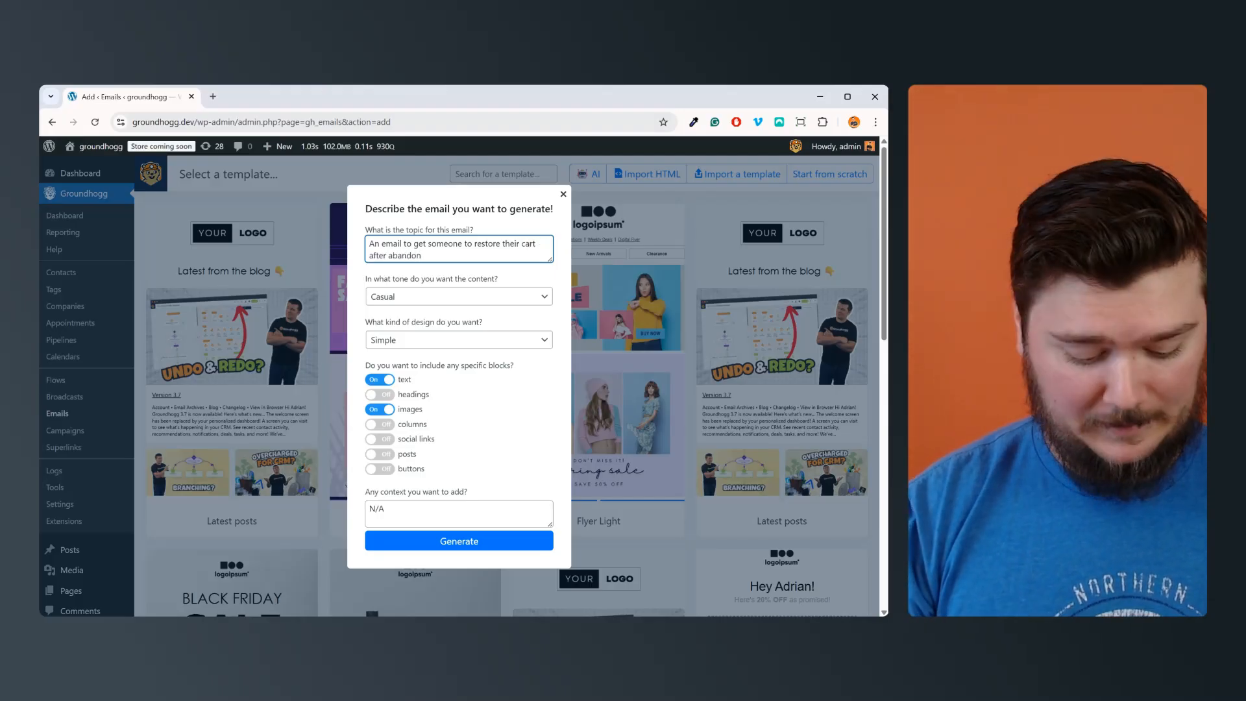
text(ing it)
Step: Set the tone of the email content to Flirtatious
key(Tab)
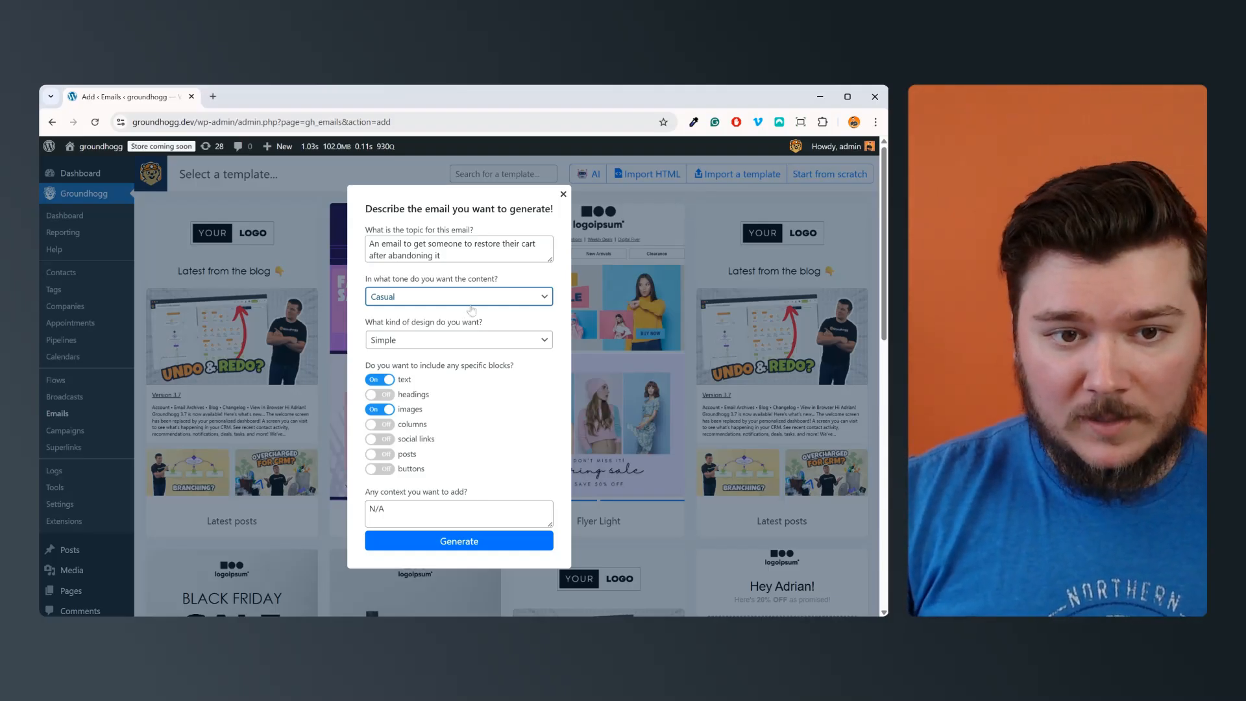
key(Up)
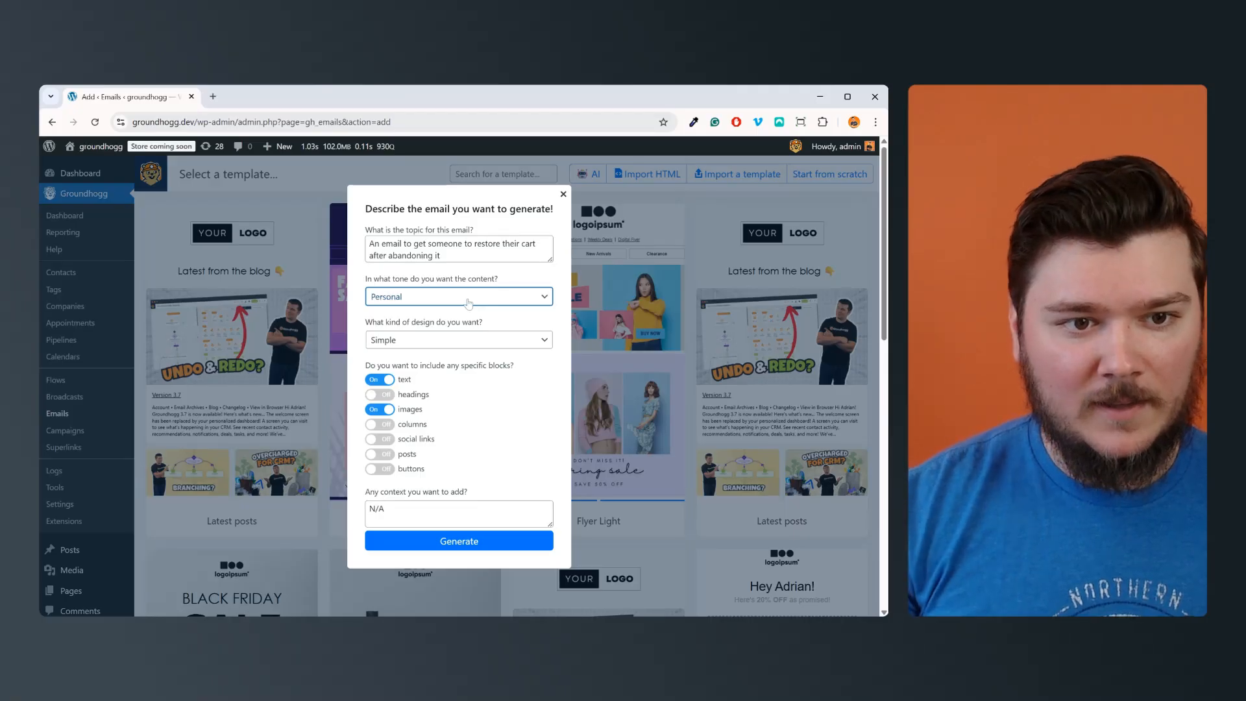
key(Down)
key(Down)
key(Down)
key(Up)
key(Down)
key(Down)
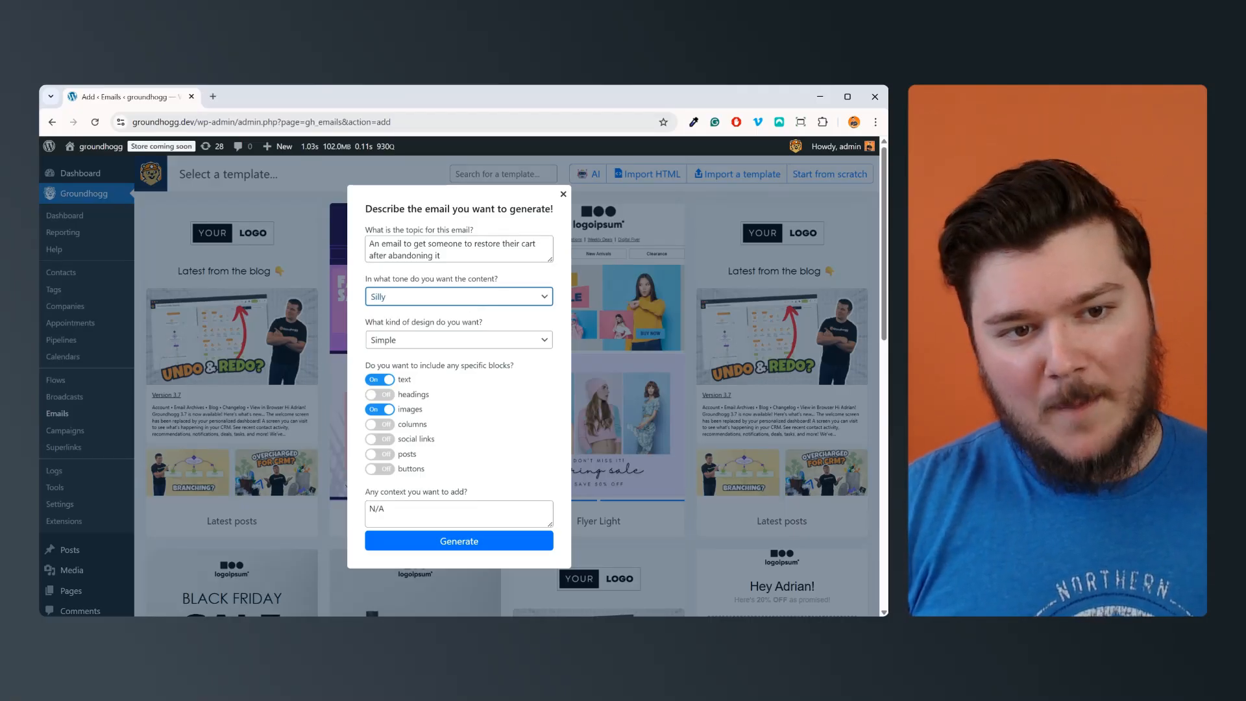
key(Down)
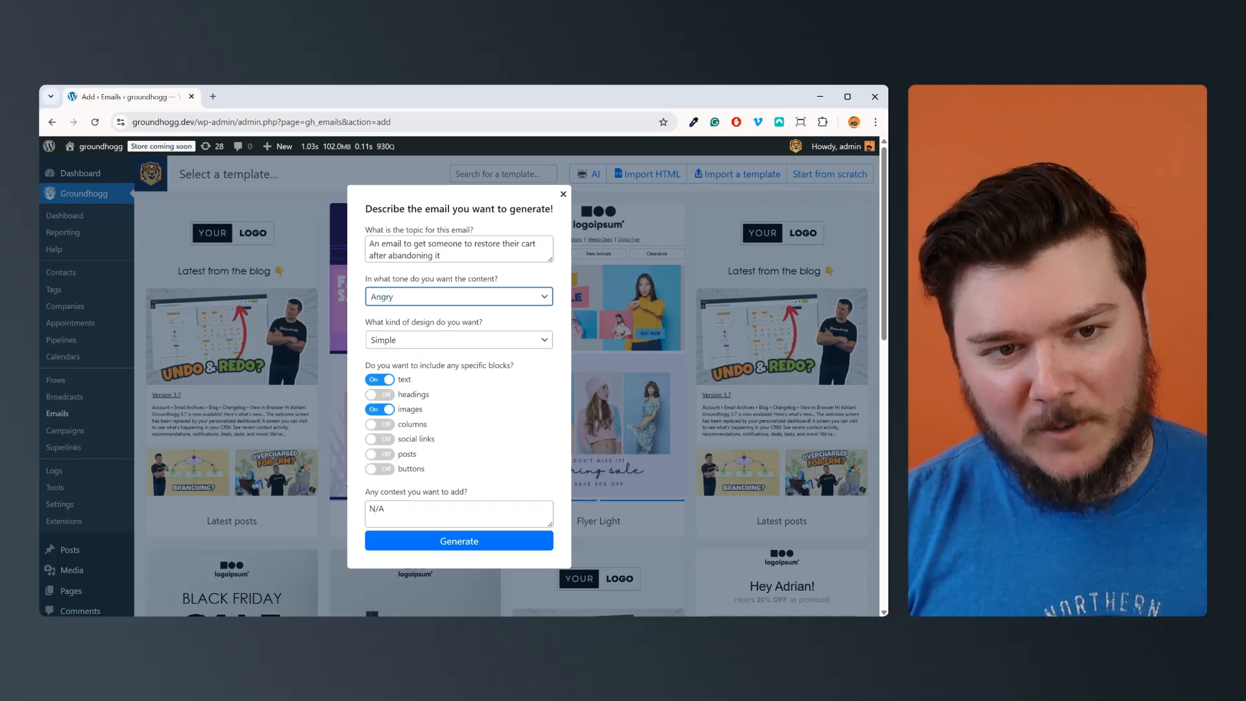
key(Down)
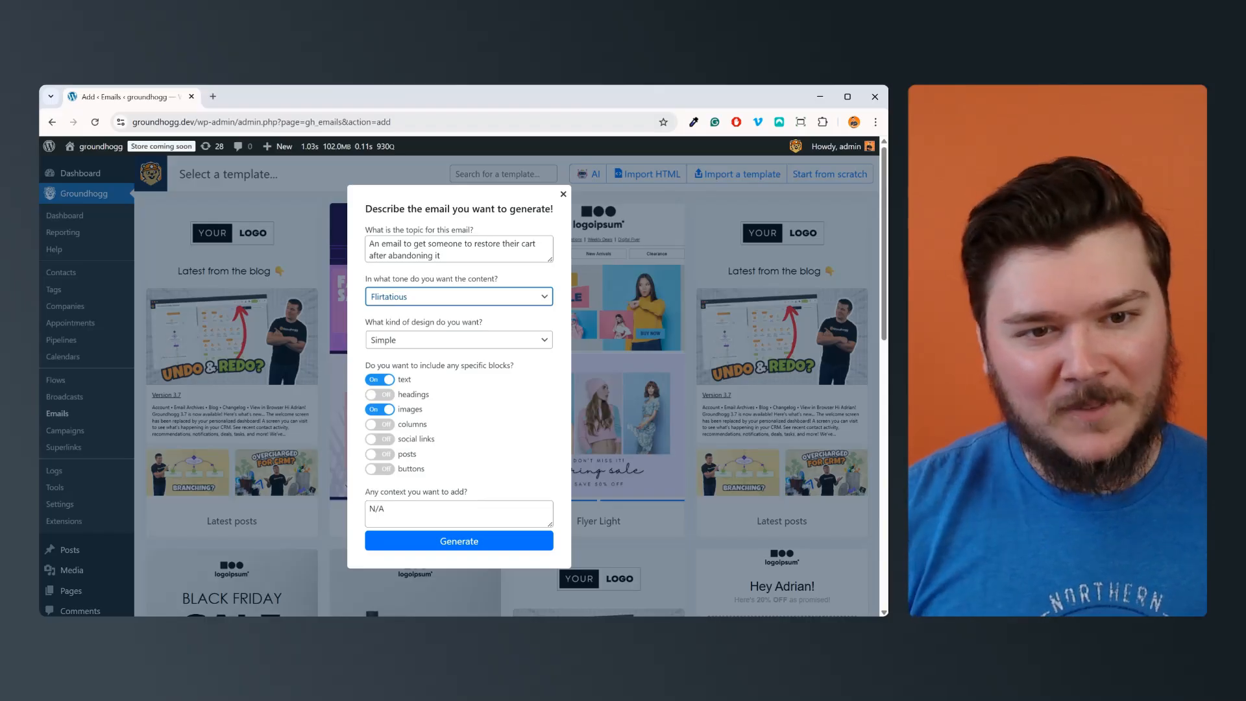
Step: Set the kind of email design to Ecommerce
click(478, 339)
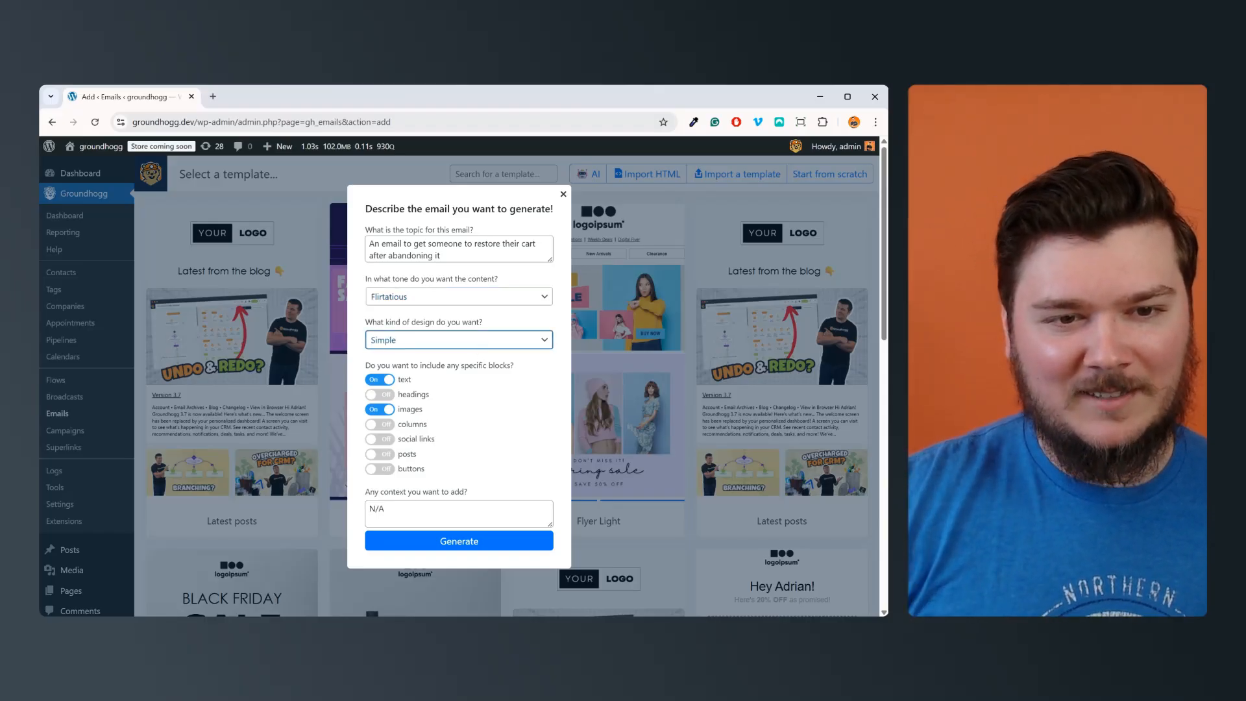
click(476, 319)
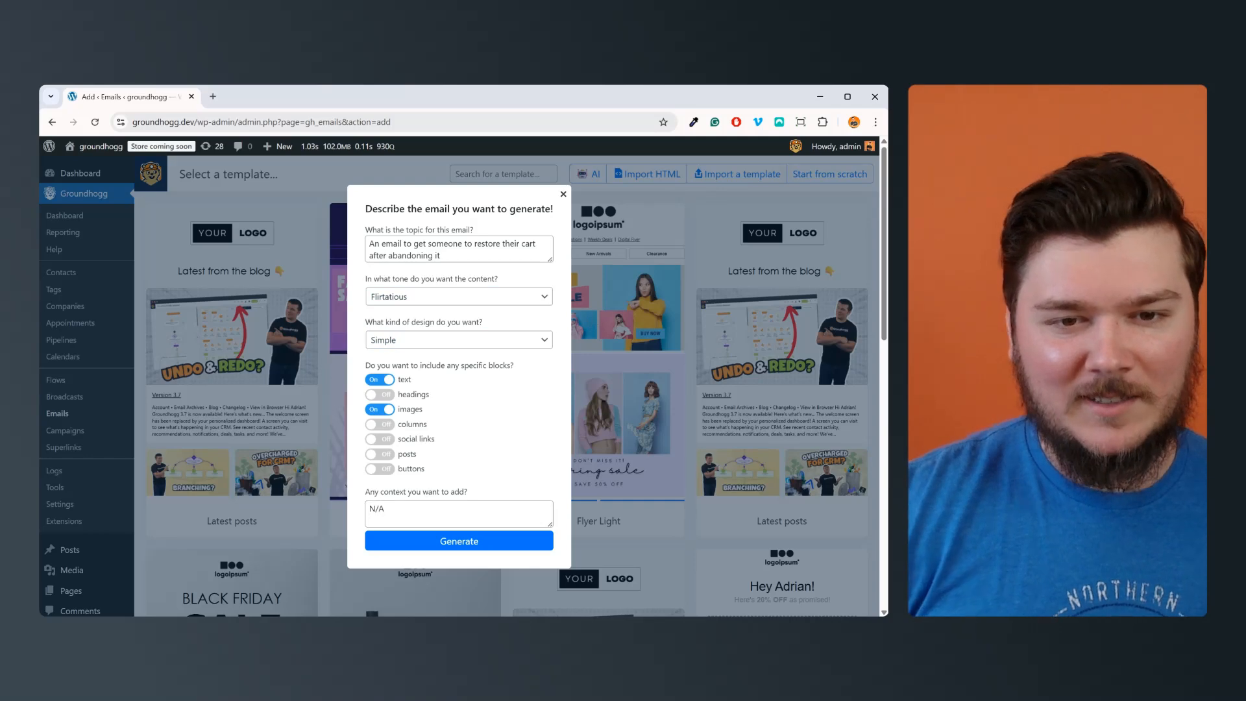
click(526, 344)
click(539, 350)
key(Down)
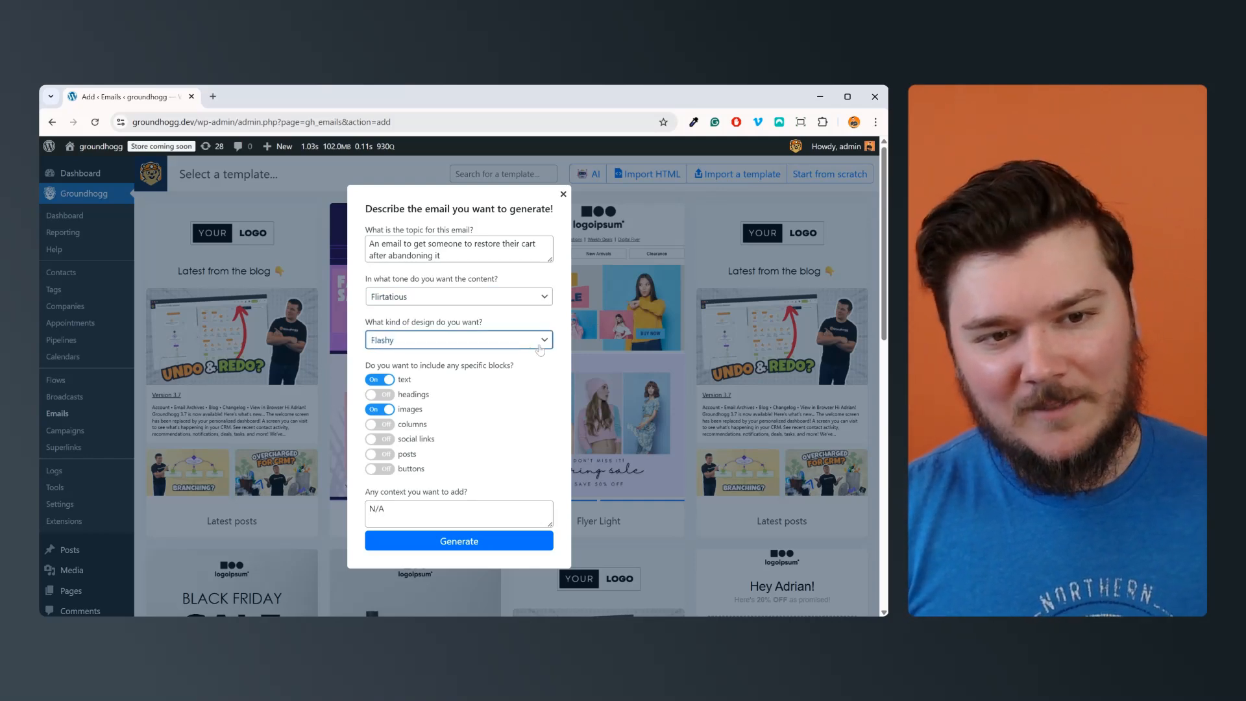
key(Down)
key(Down)
key(Down)
key(Down)
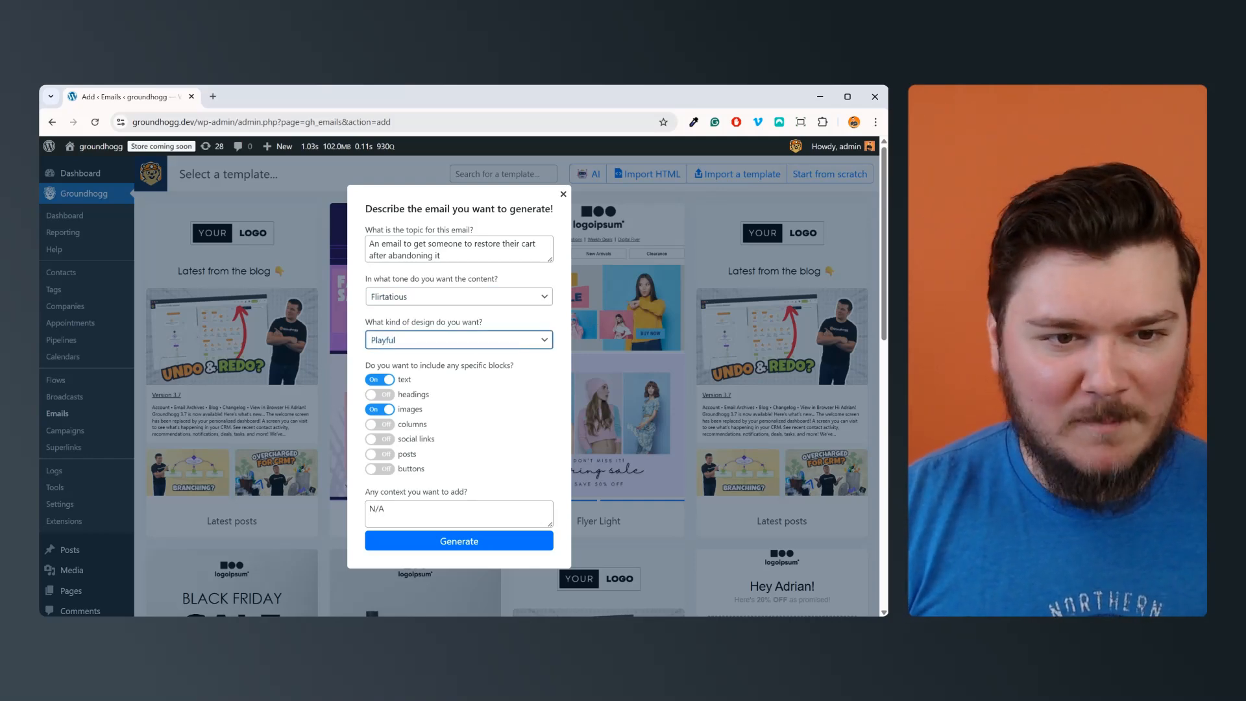
key(Down)
key(Up)
key(Down)
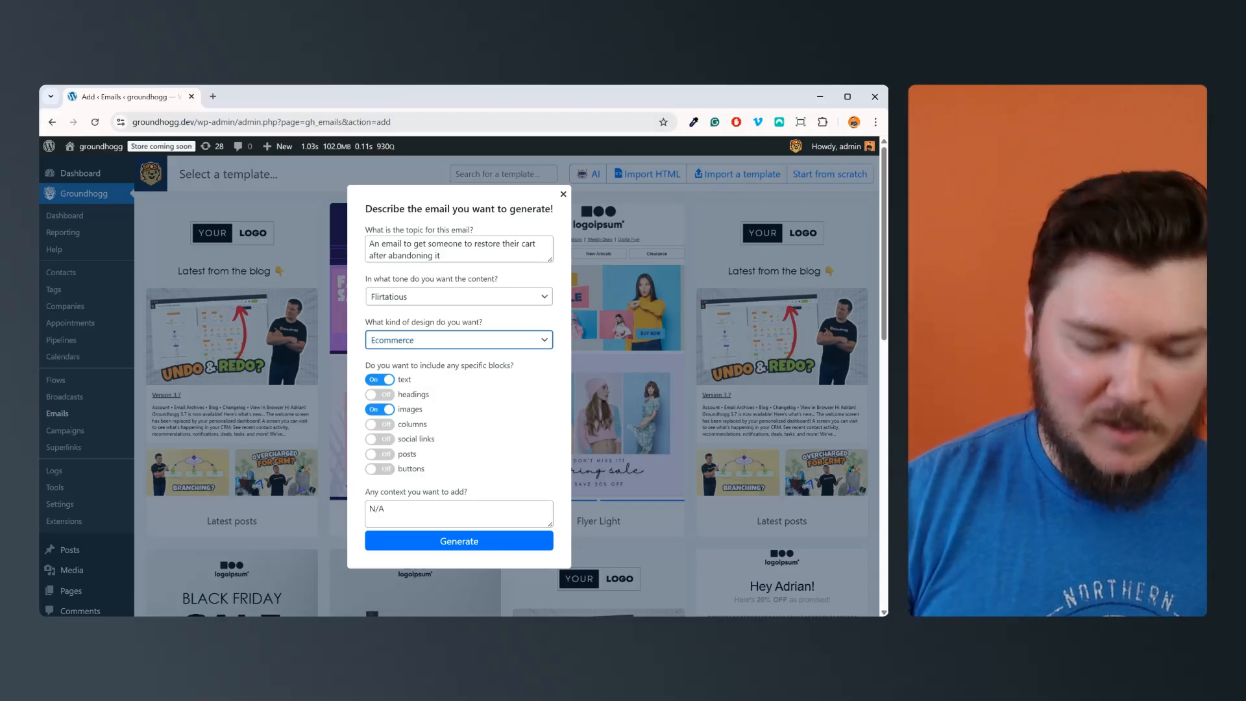
Step: Include the buttons and social links blocks in the email to generate
click(545, 365)
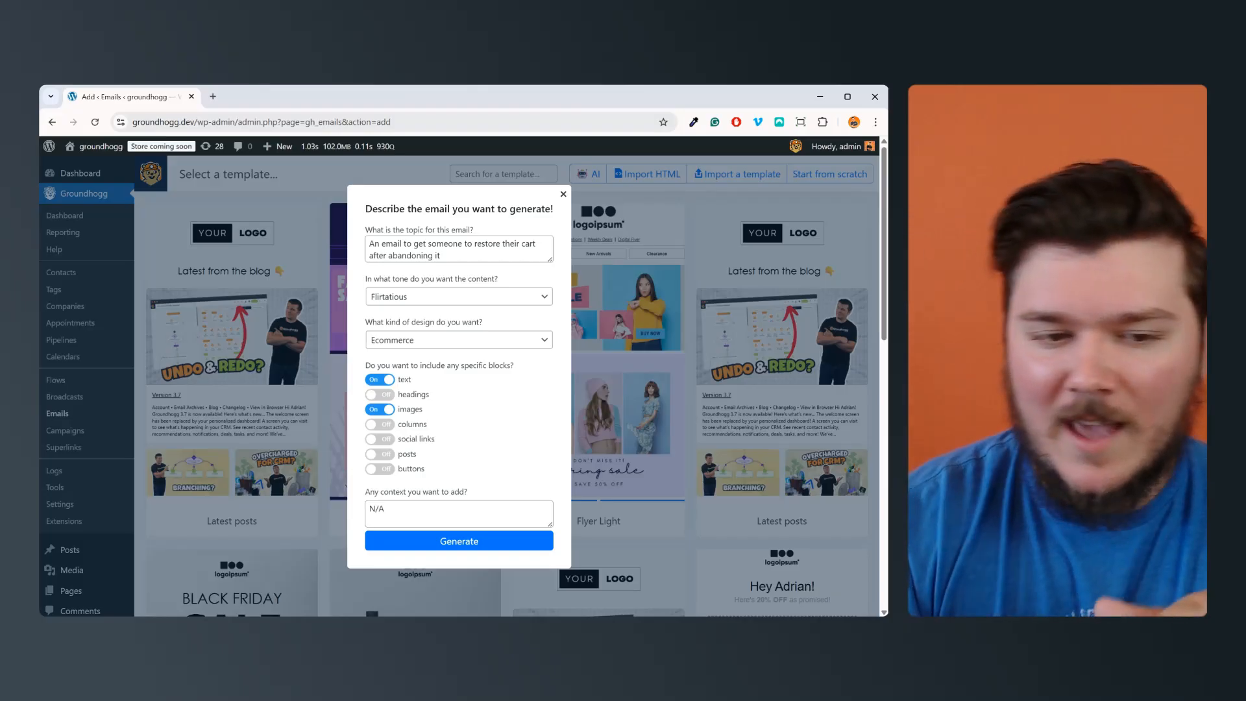
click(389, 471)
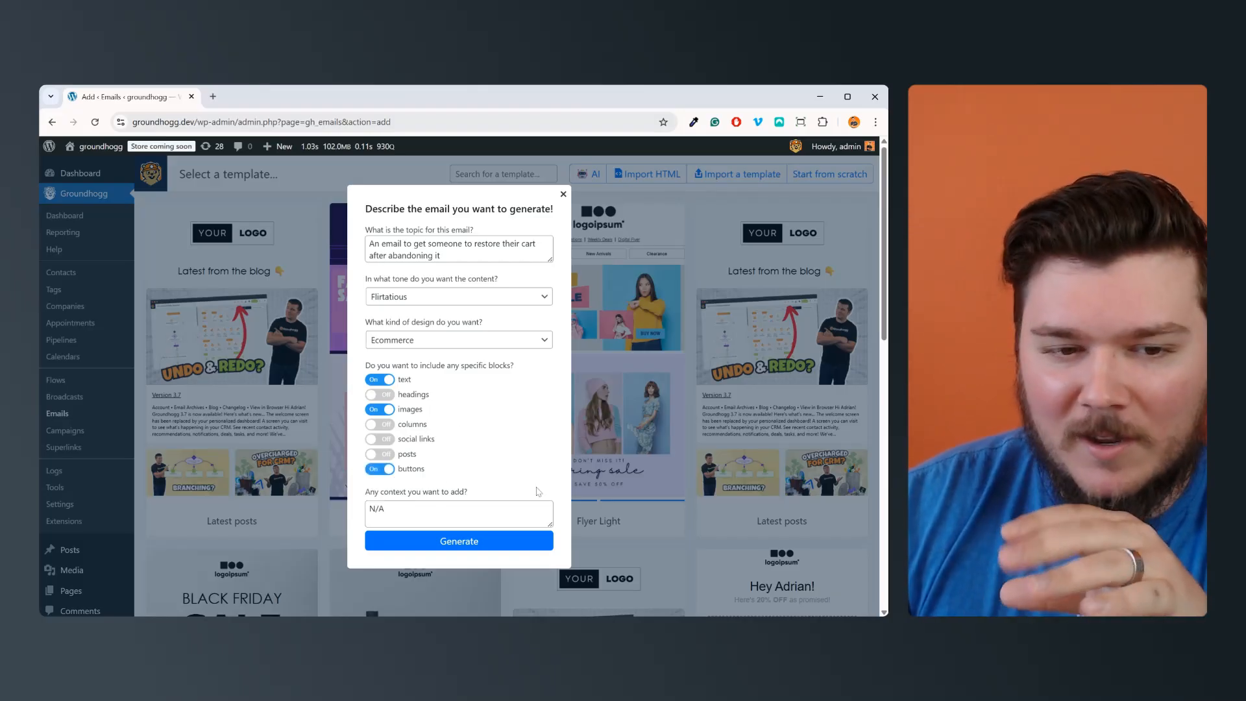
click(380, 441)
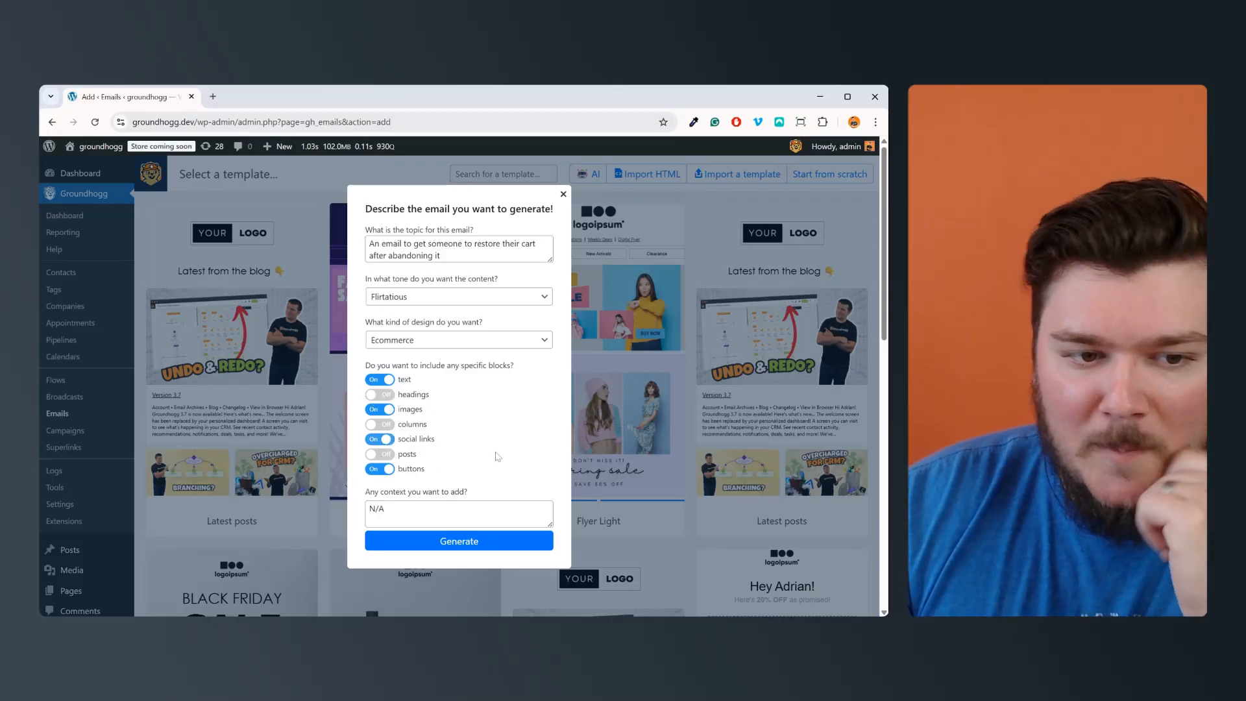
Step: Replace the context with "We'll give them a discount code of 10% off if they order in the next 30 days."
triple_click(455, 513)
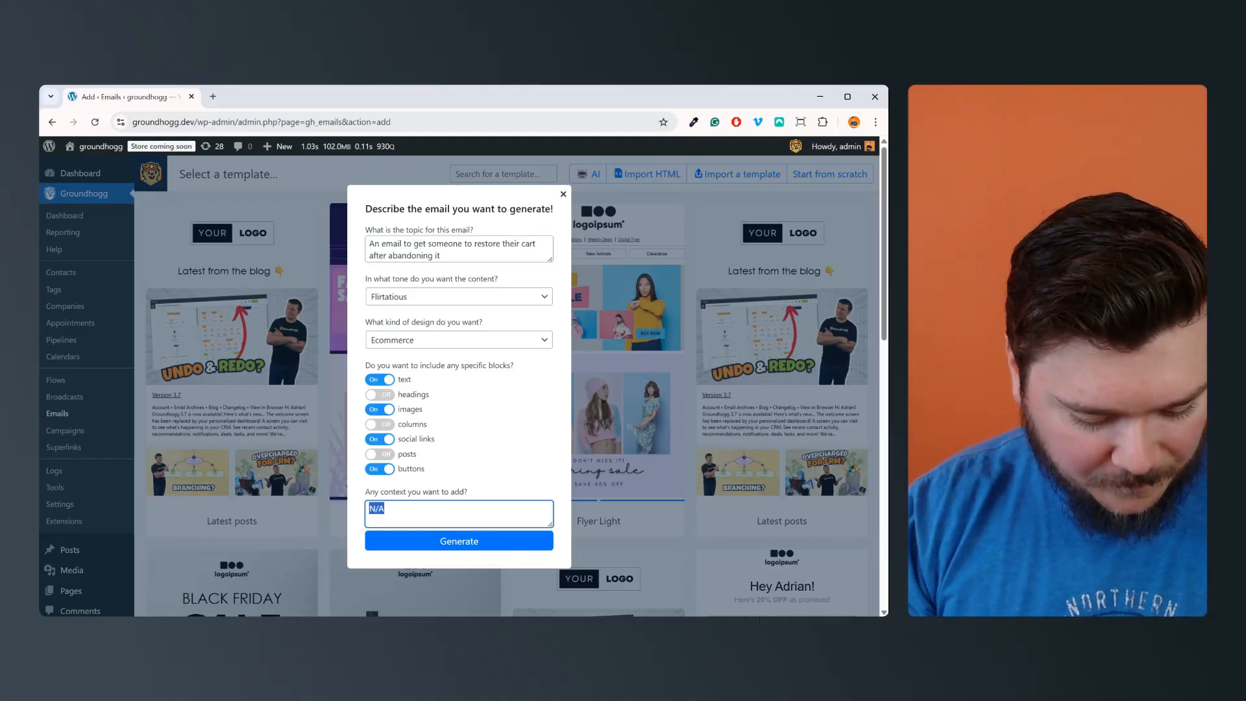
text(We'll g)
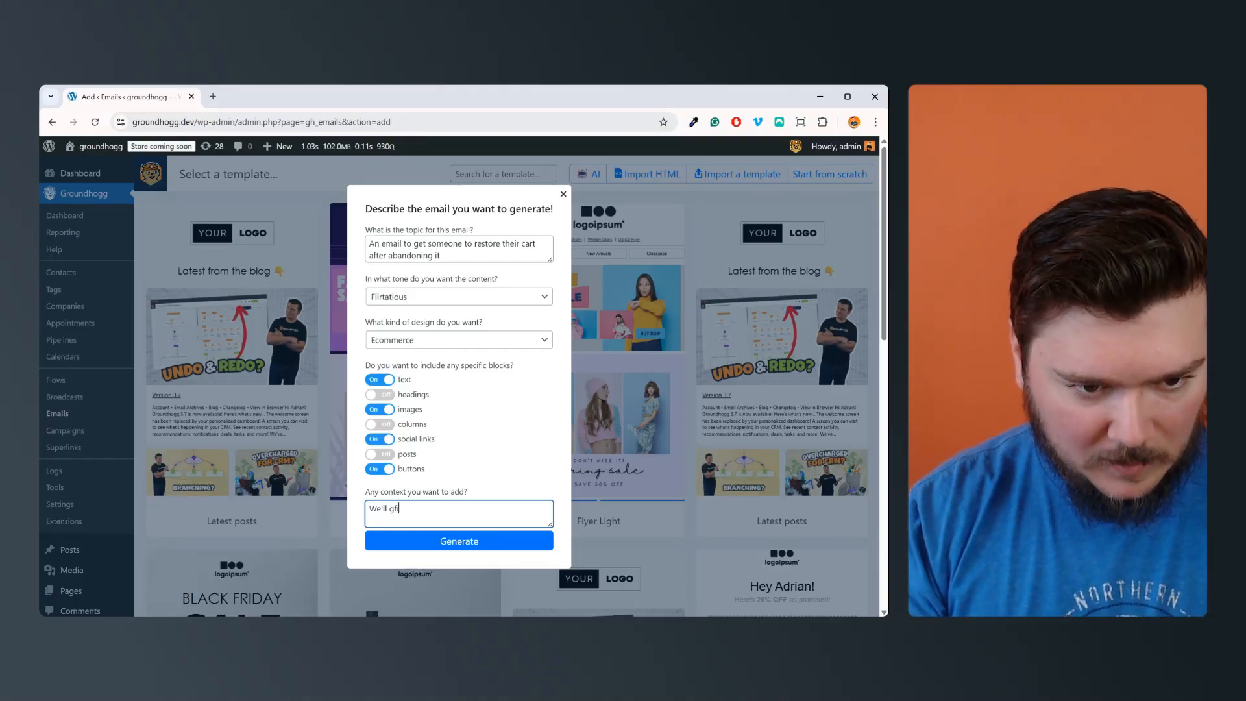
key(BackSpace)
text(give )
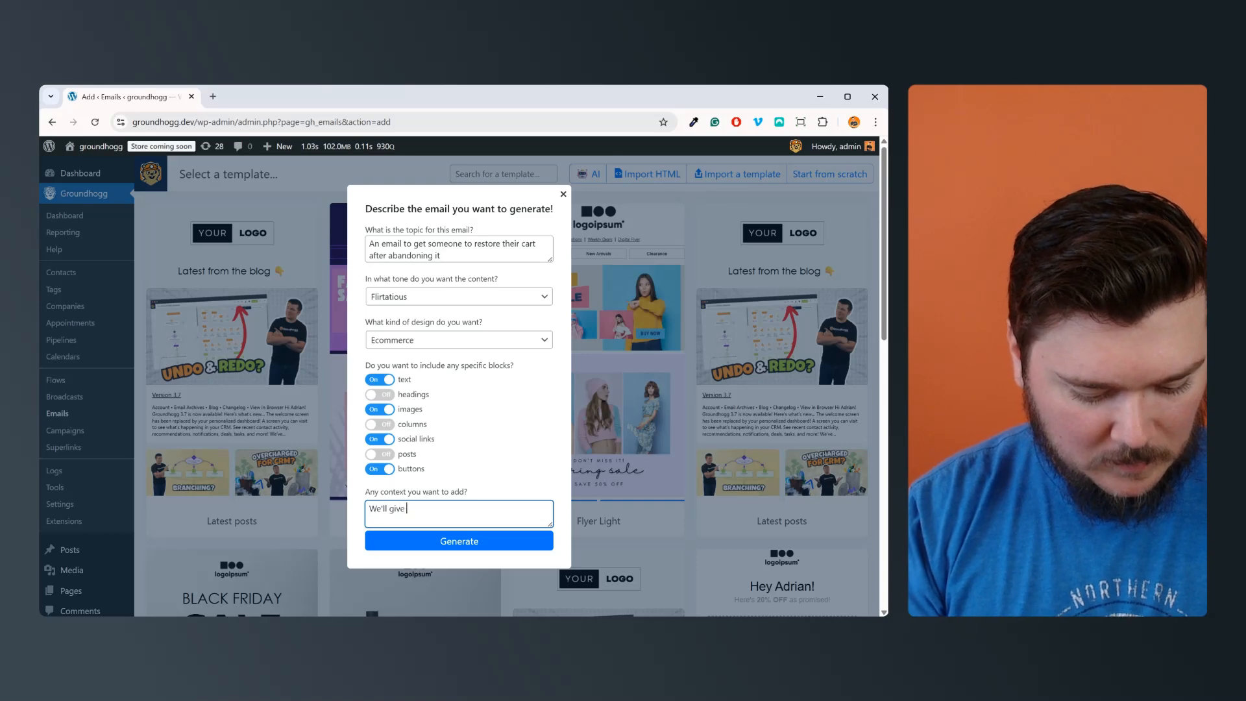
text(them a discount cod)
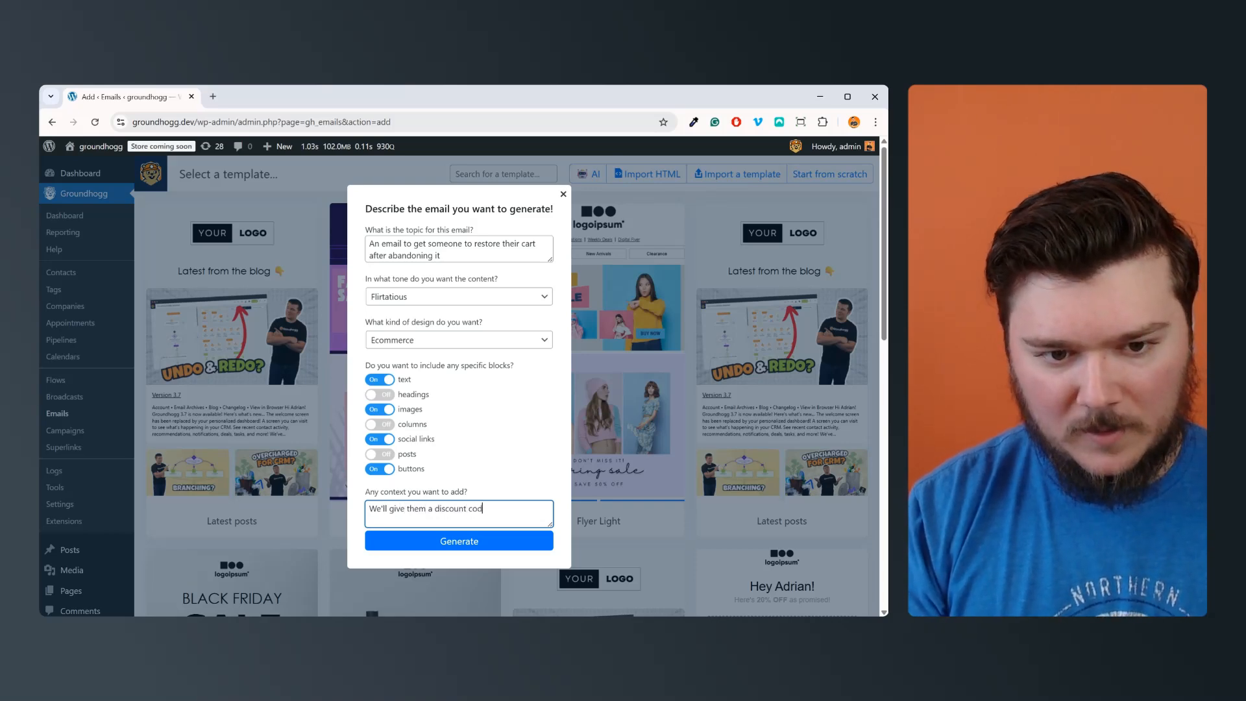
text(e of )
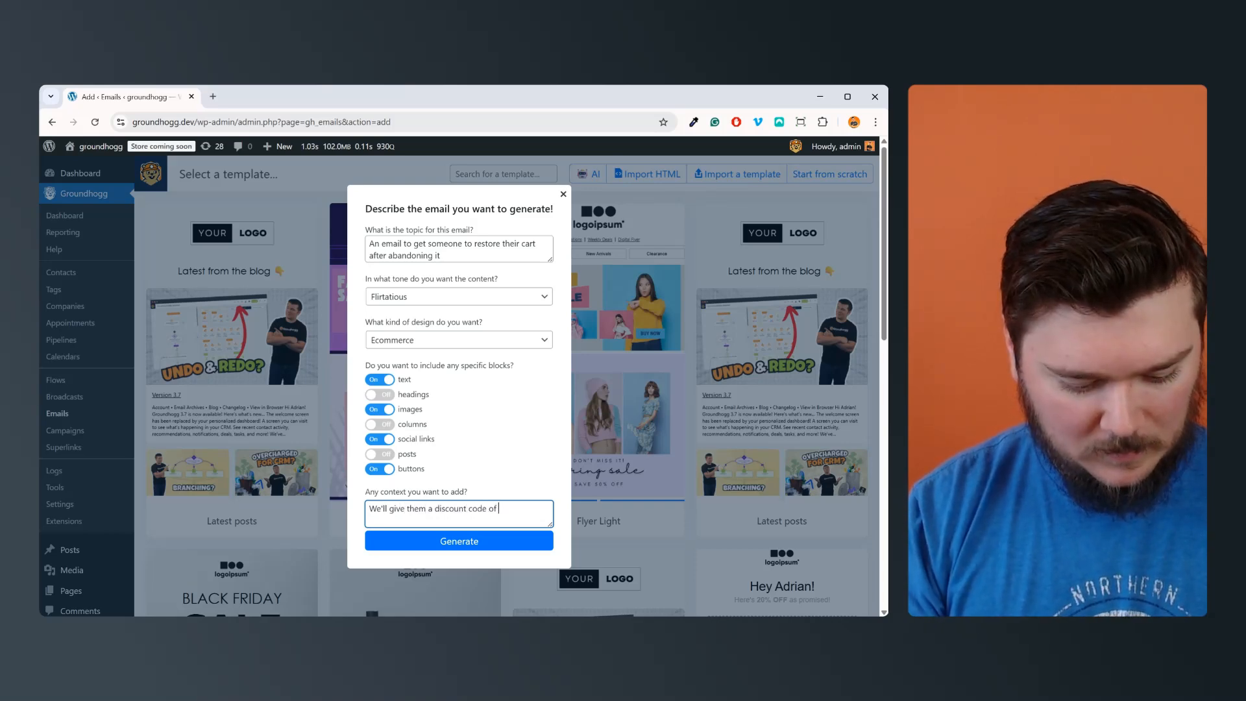
text(10% off if)
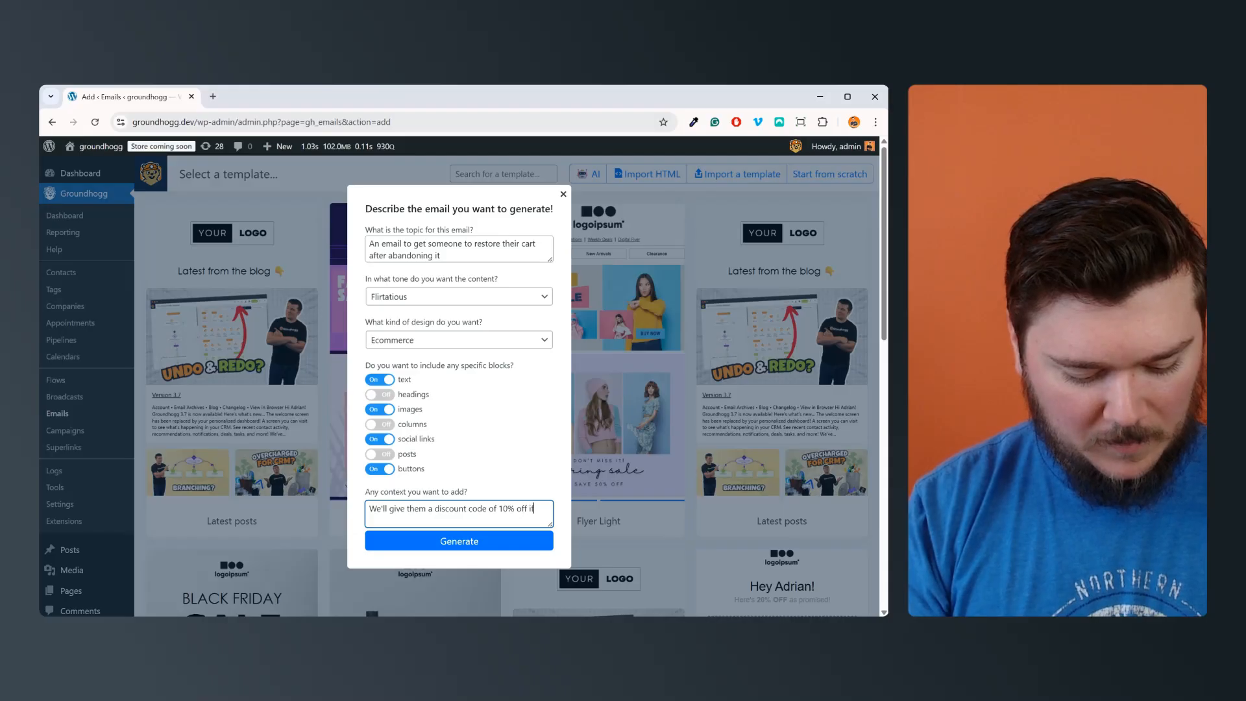
text( they order in )
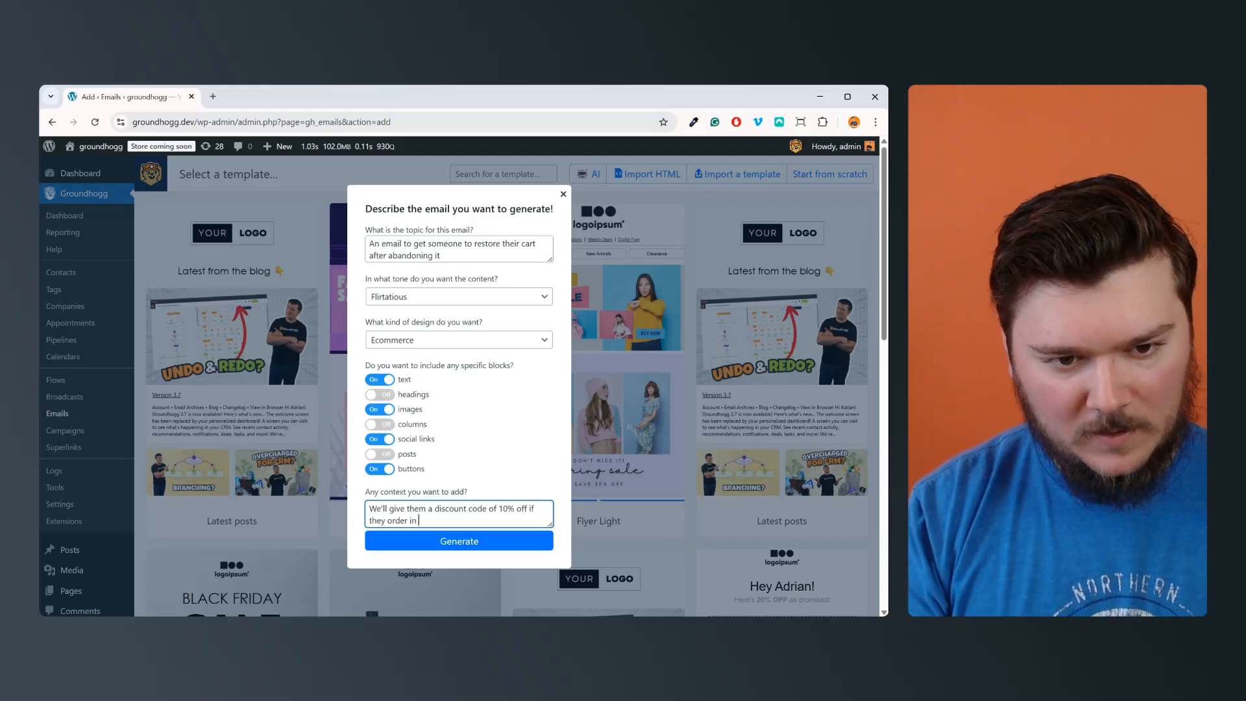
text(thg next 30 days)
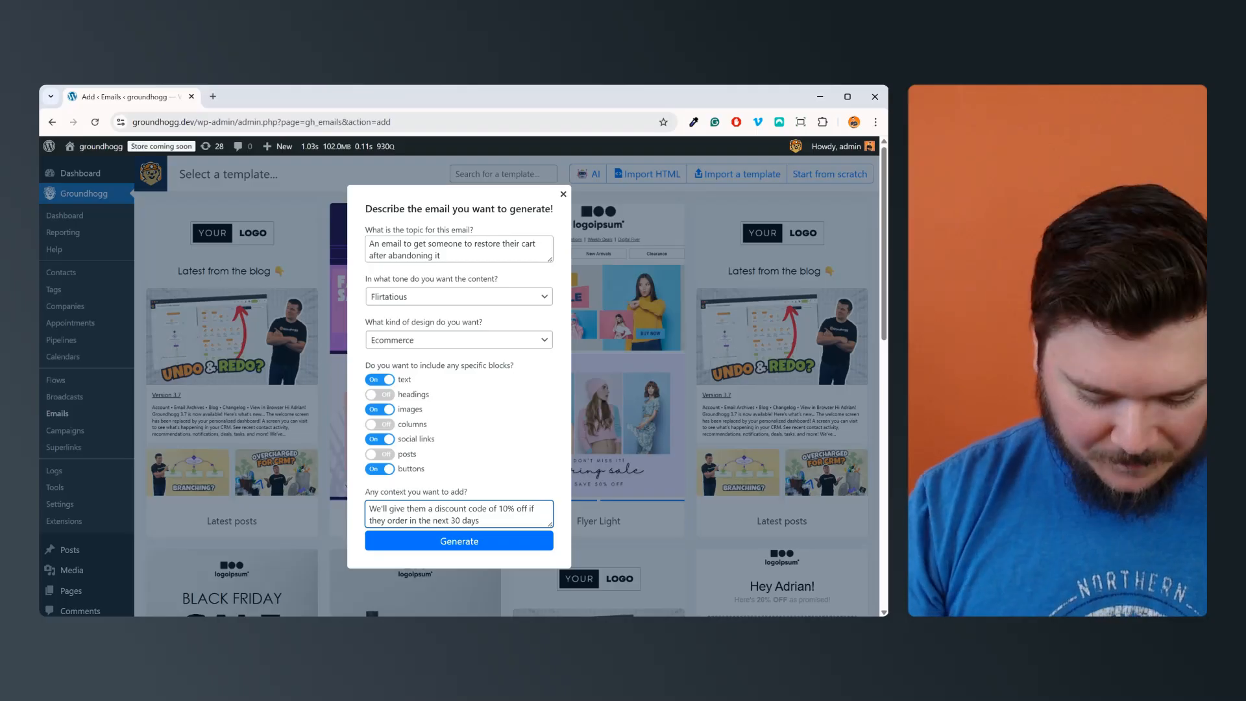
text(.)
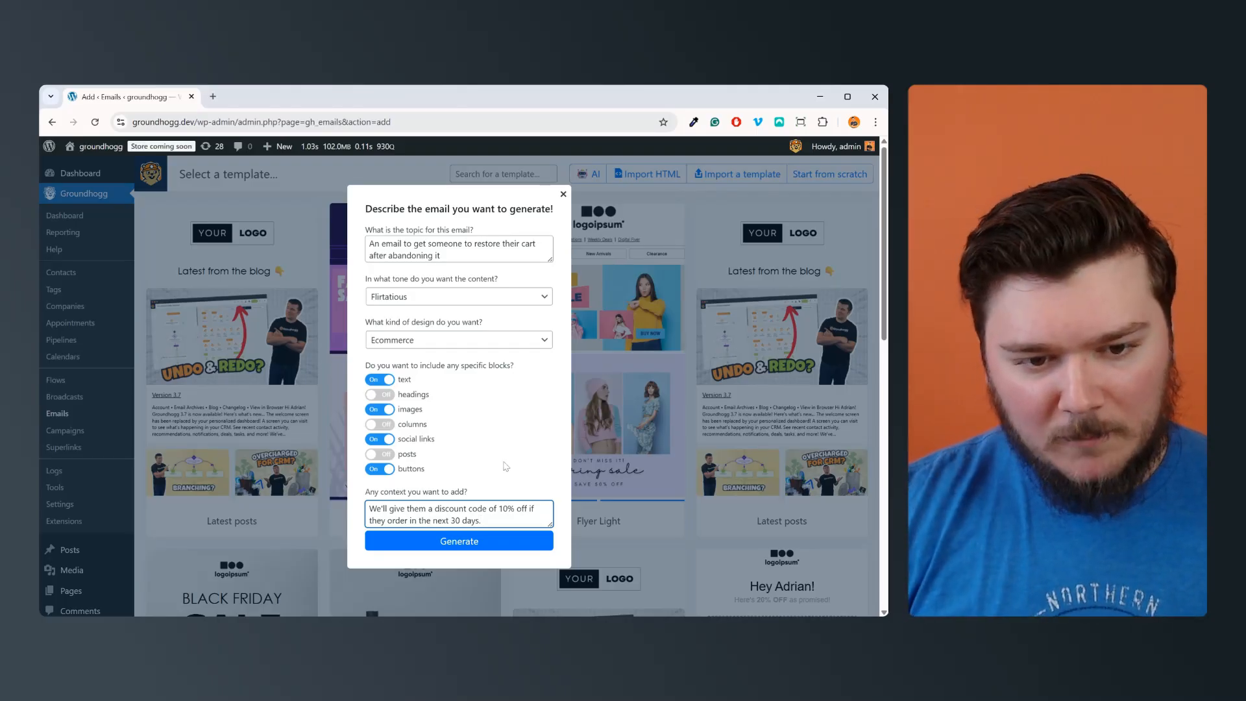
Step: Generate the email and save it under the suggested name "Don't Leave Your Cart Behind!"
click(539, 541)
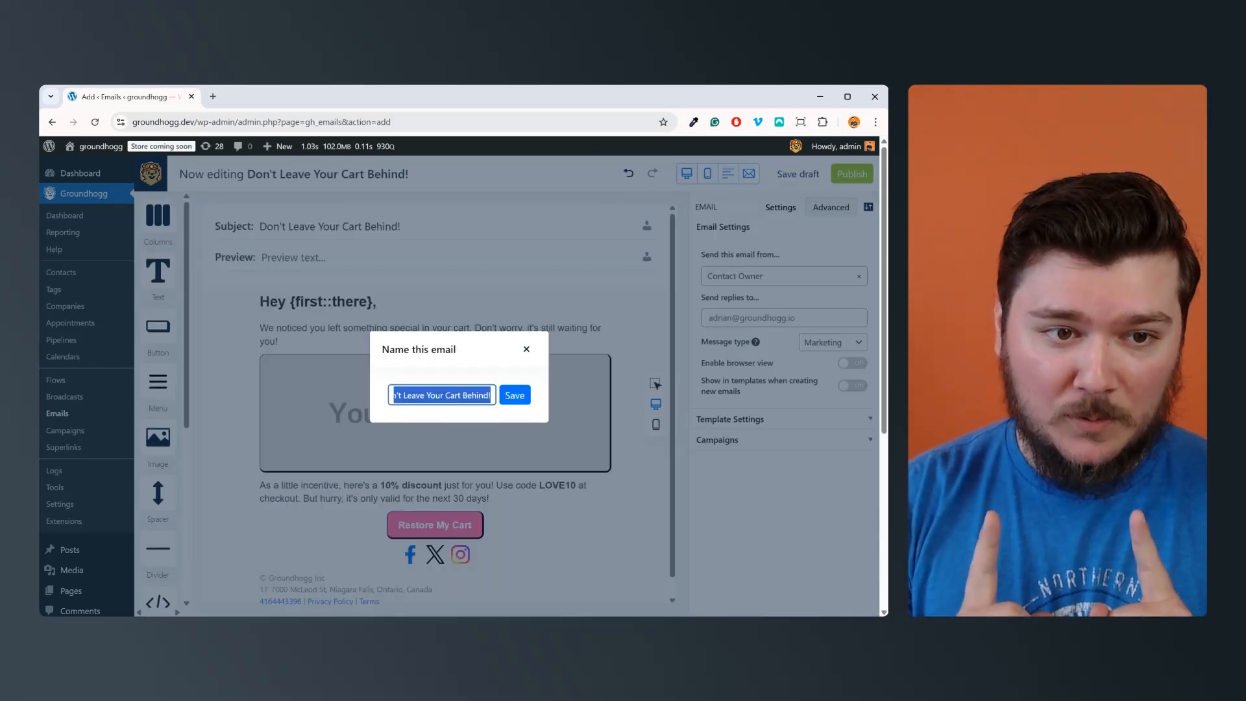
click(515, 395)
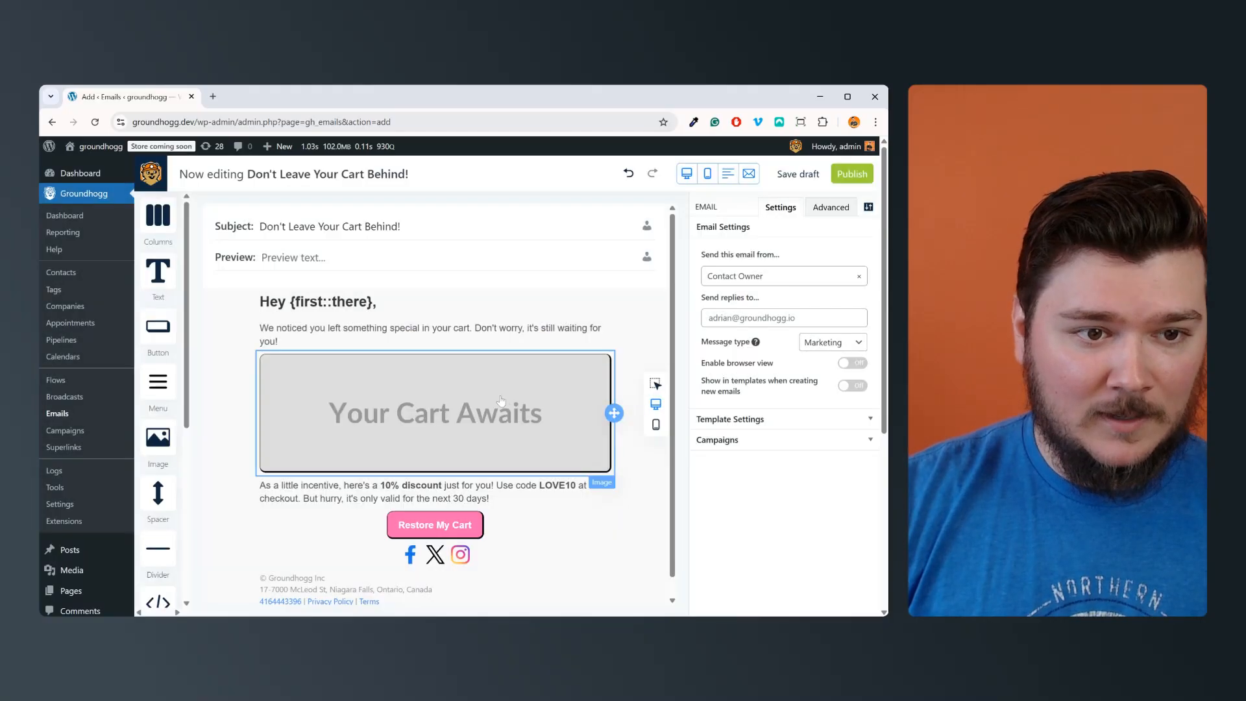
click(286, 235)
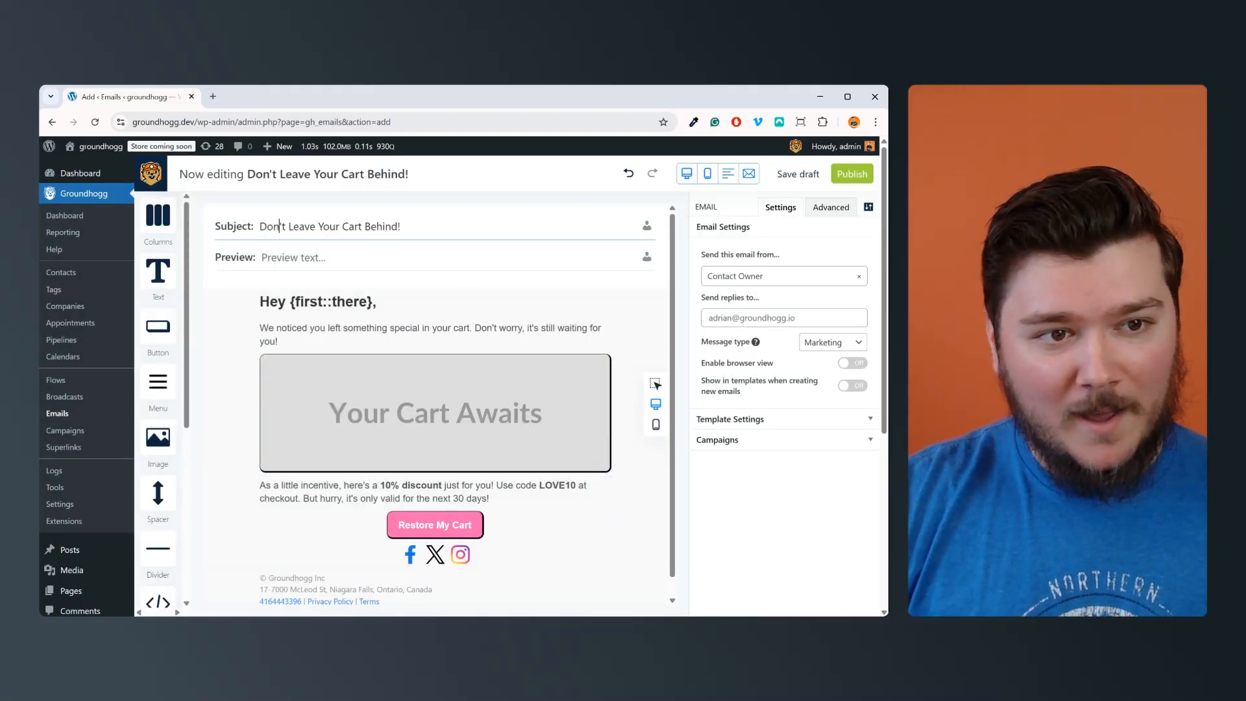
key(ctrl+a)
key(End)
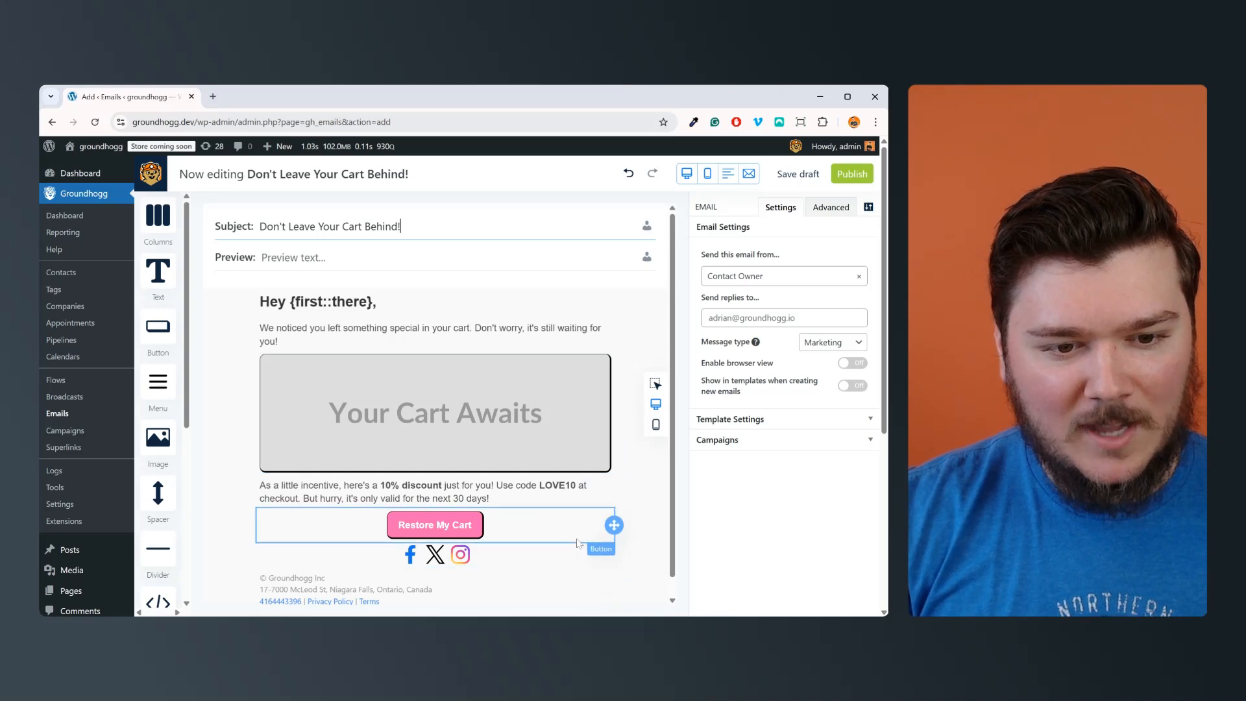
Step: Examine the Restore My Cart button's link, the social links block's settings and the footer of the generated email
scroll(561, 534, down, 1)
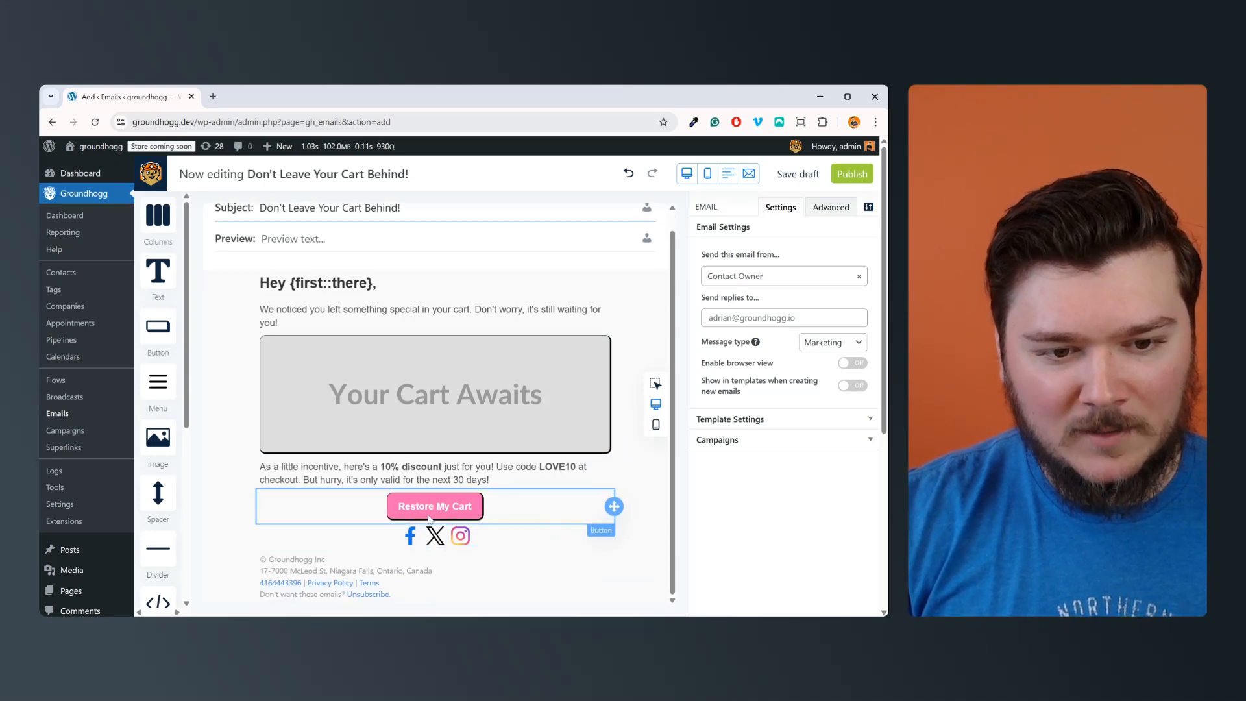
click(490, 507)
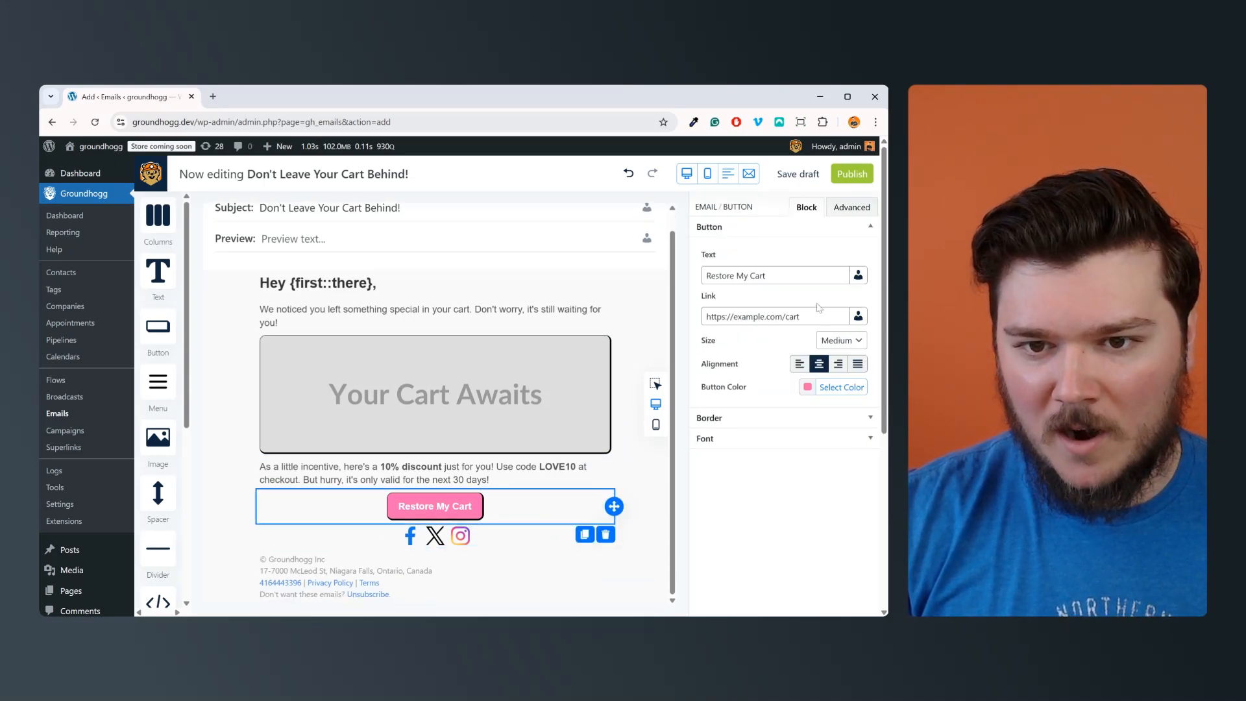
drag(815, 316, 683, 319)
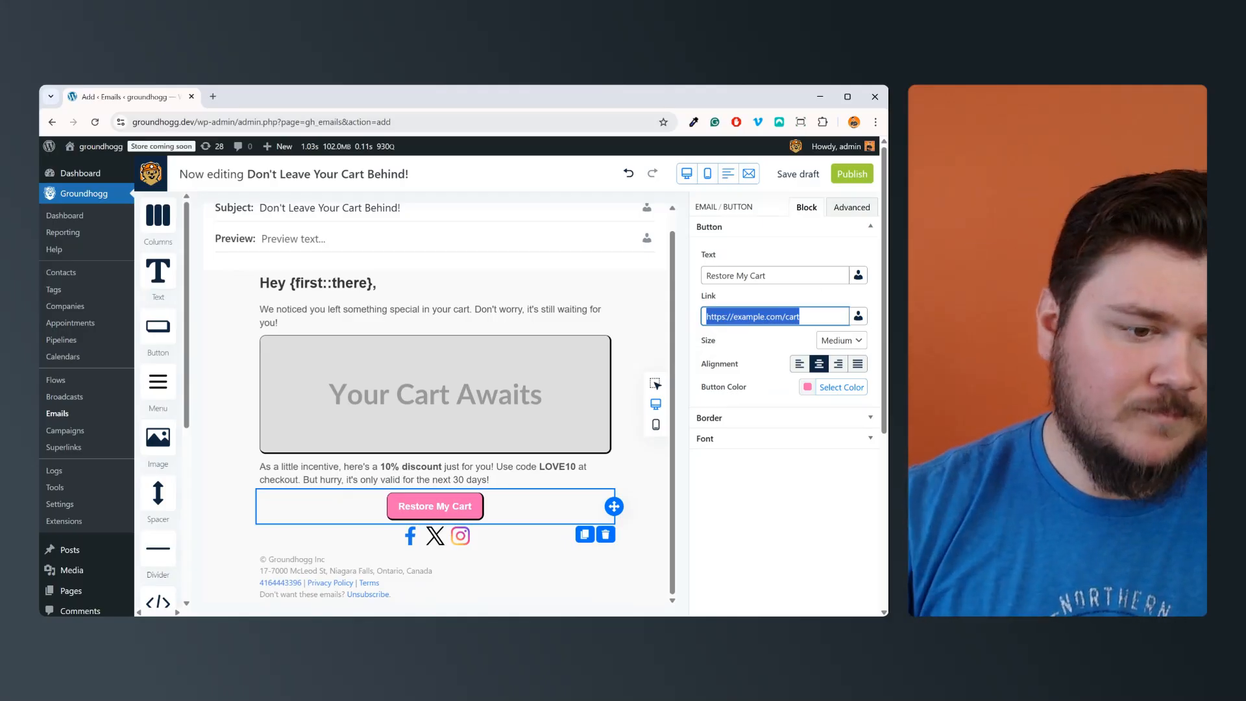
click(499, 536)
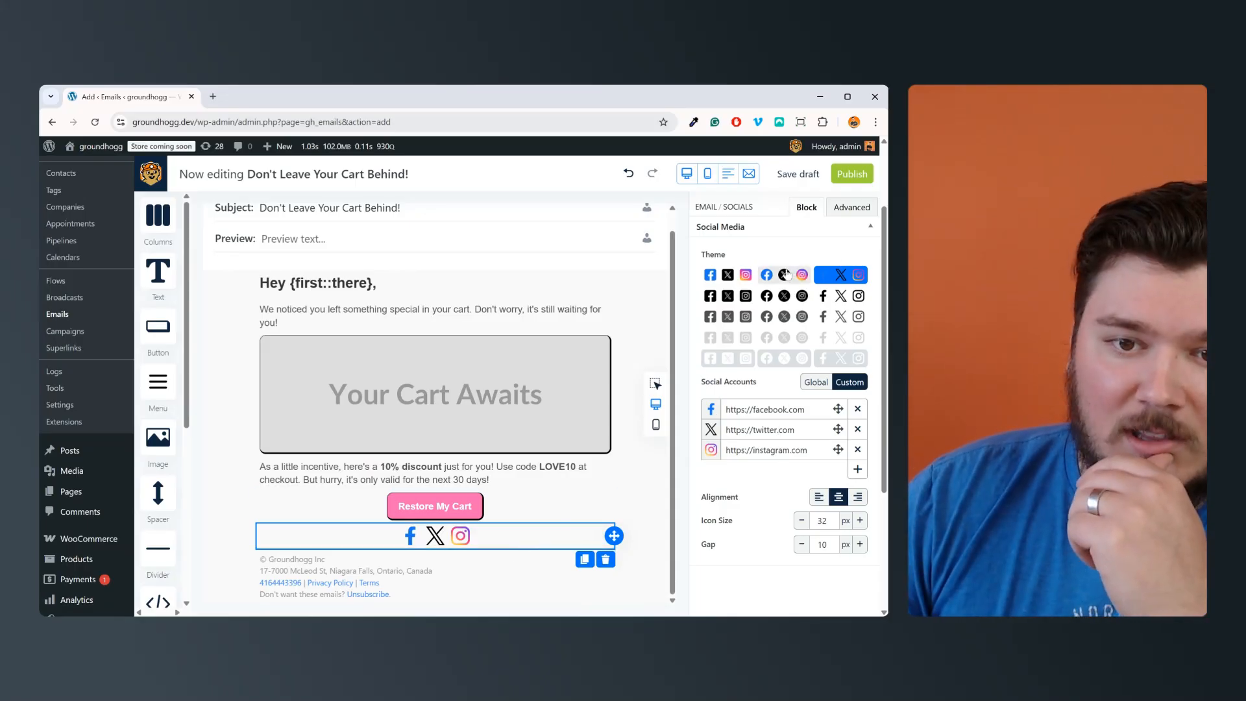
click(644, 520)
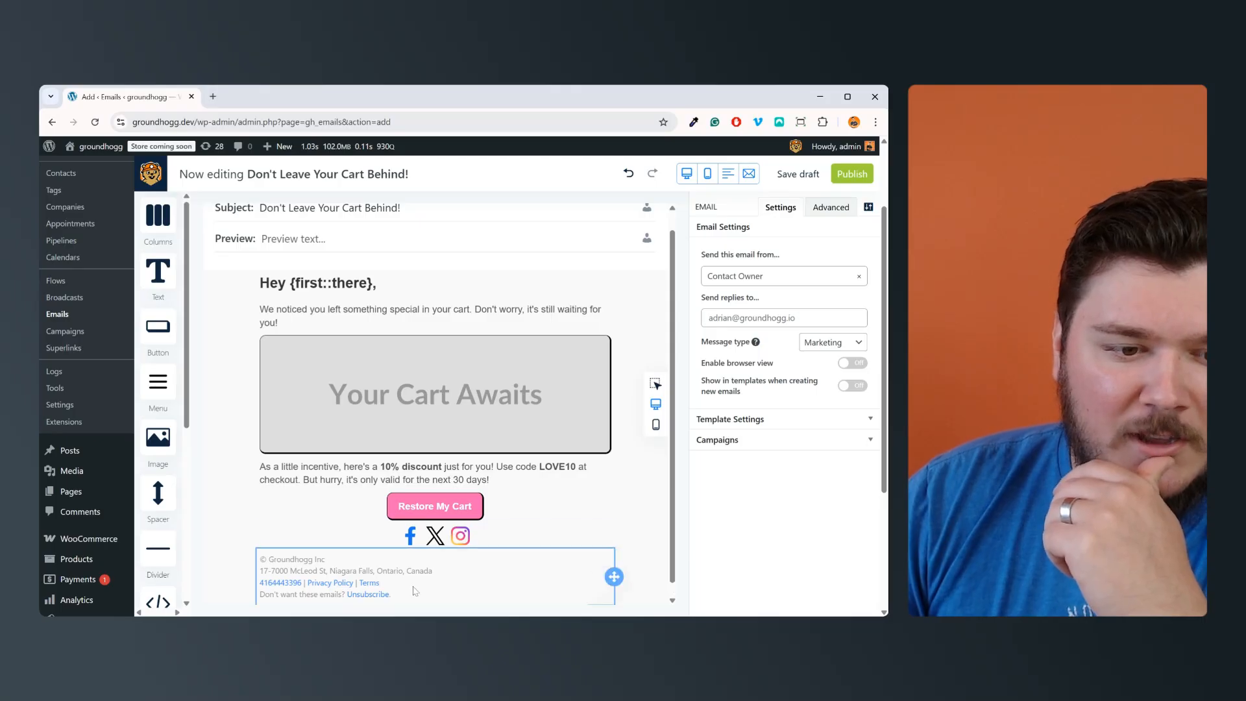
scroll(415, 590, down, 1)
scroll(415, 588, up, 1)
scroll(415, 587, down, 1)
scroll(416, 587, up, 1)
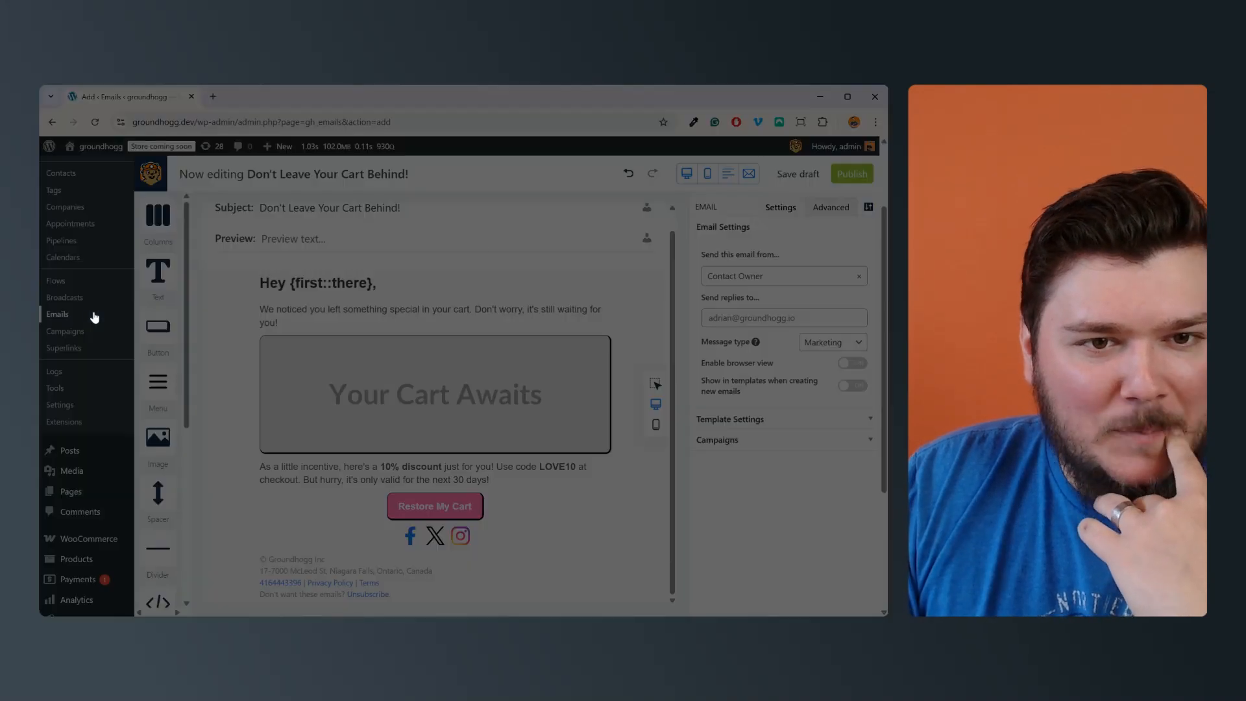
Step: Add another new email from the emails list and open the AI email generator for it
click(480, 243)
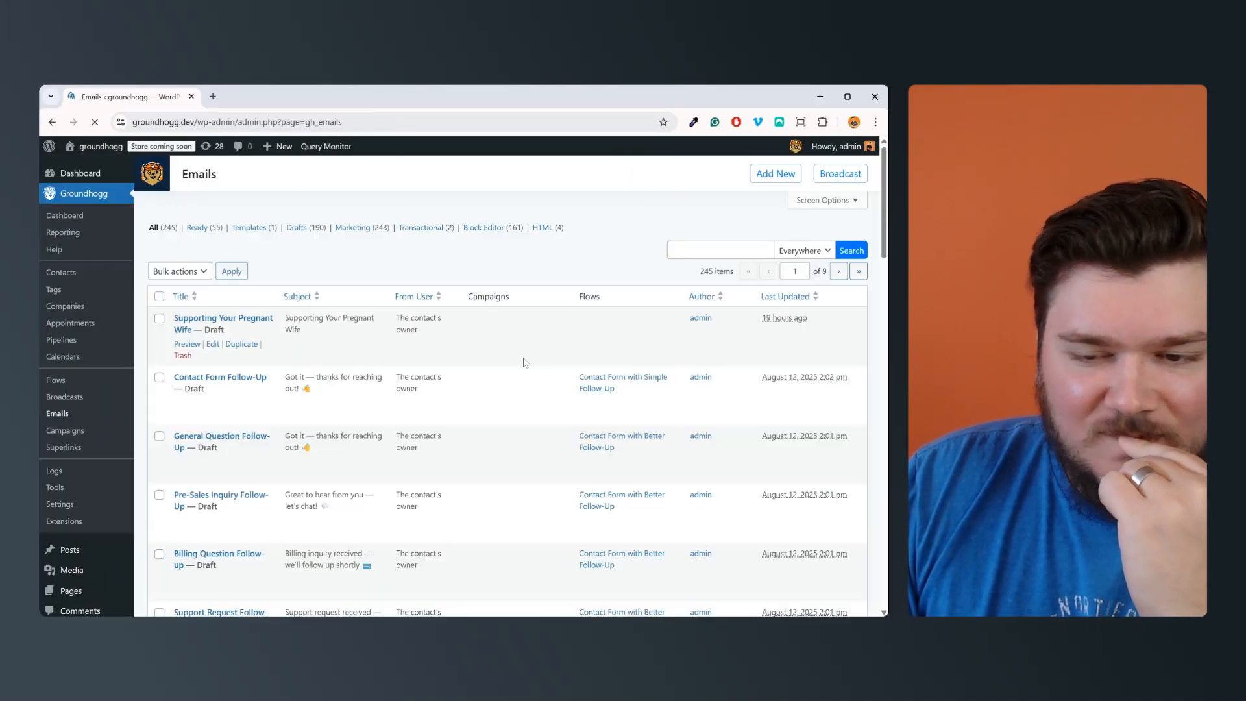
click(777, 175)
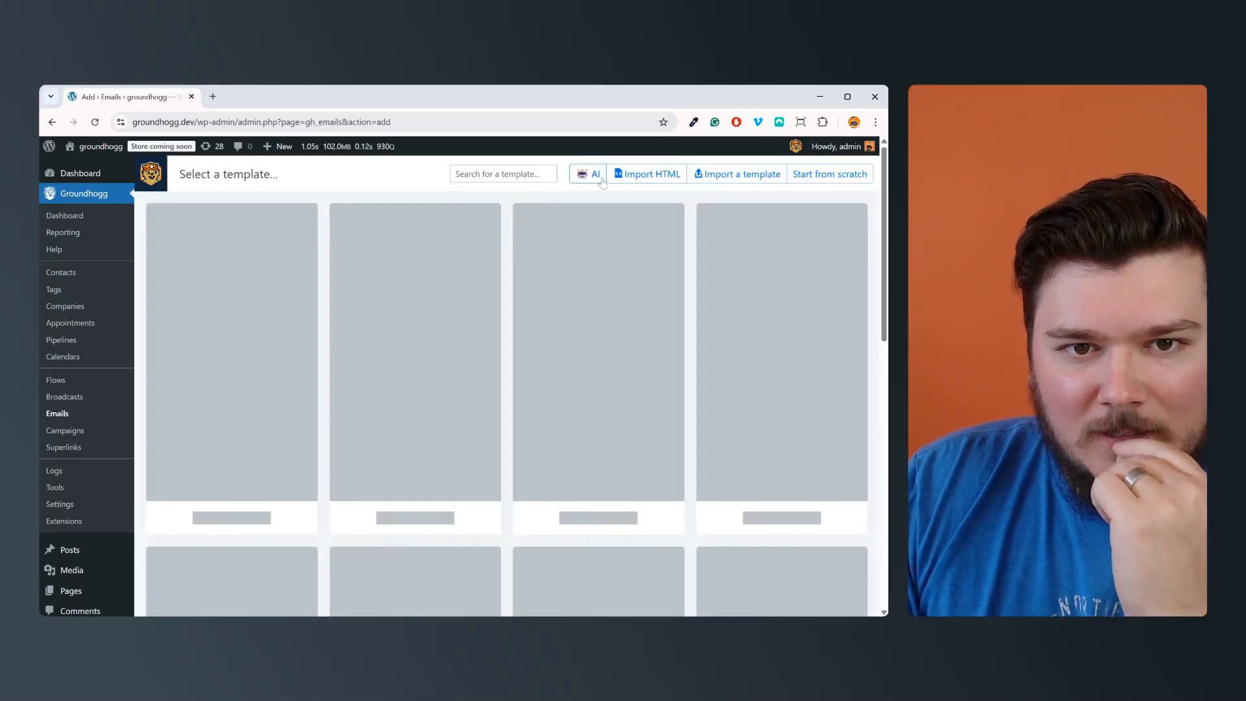
click(602, 179)
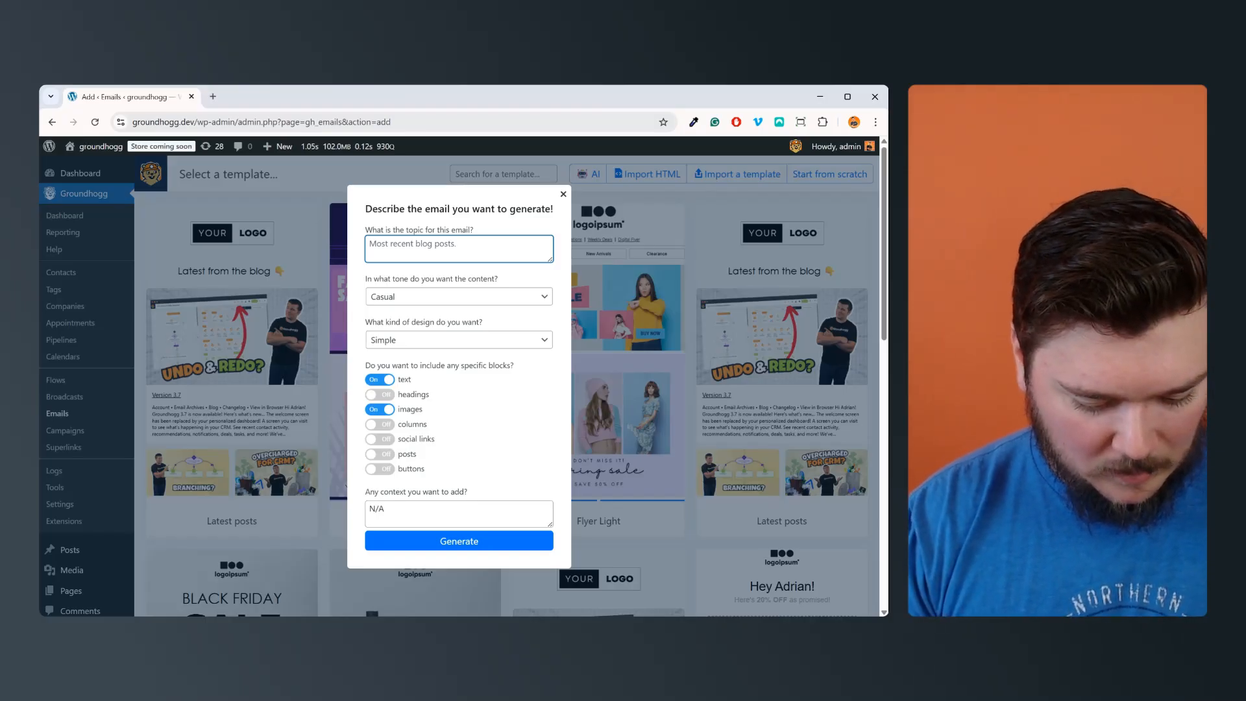
text(Writ)
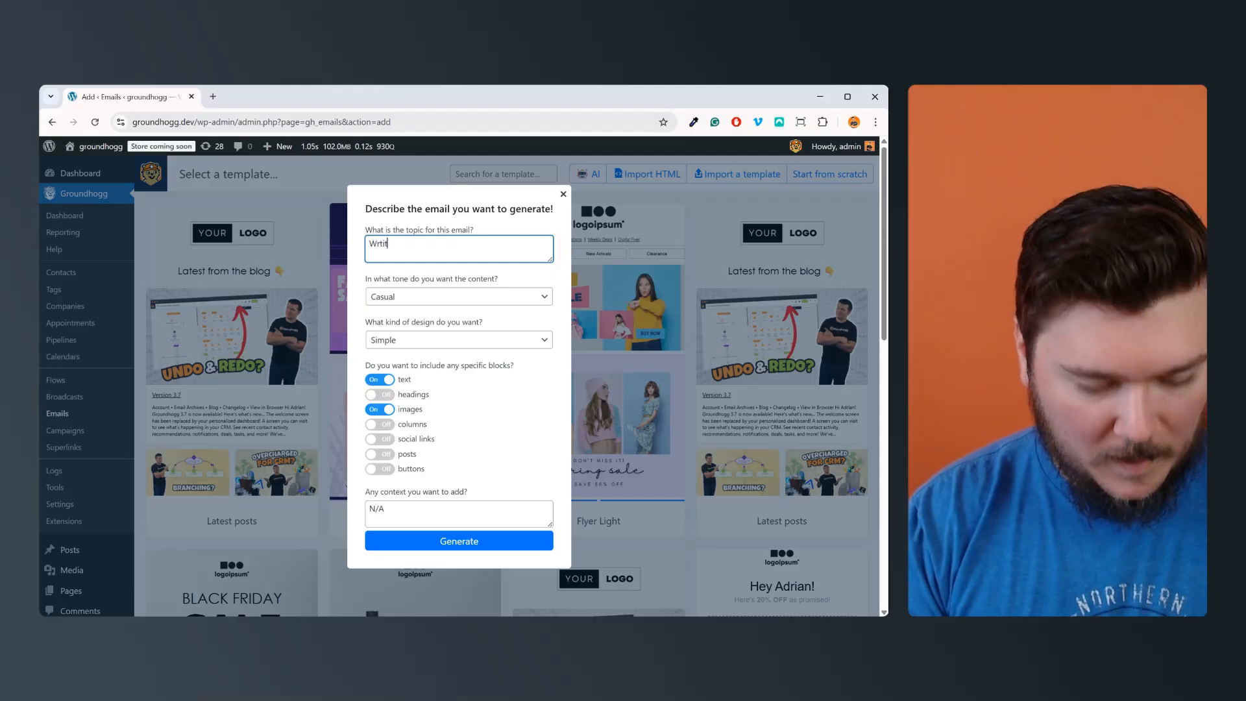
key(BackSpace)
key(BackSpace)
key(BackSpace)
key(BackSpace)
Step: Enter the email topic "A welcome email that introduces a new subscriber to our website"
text(A simple we)
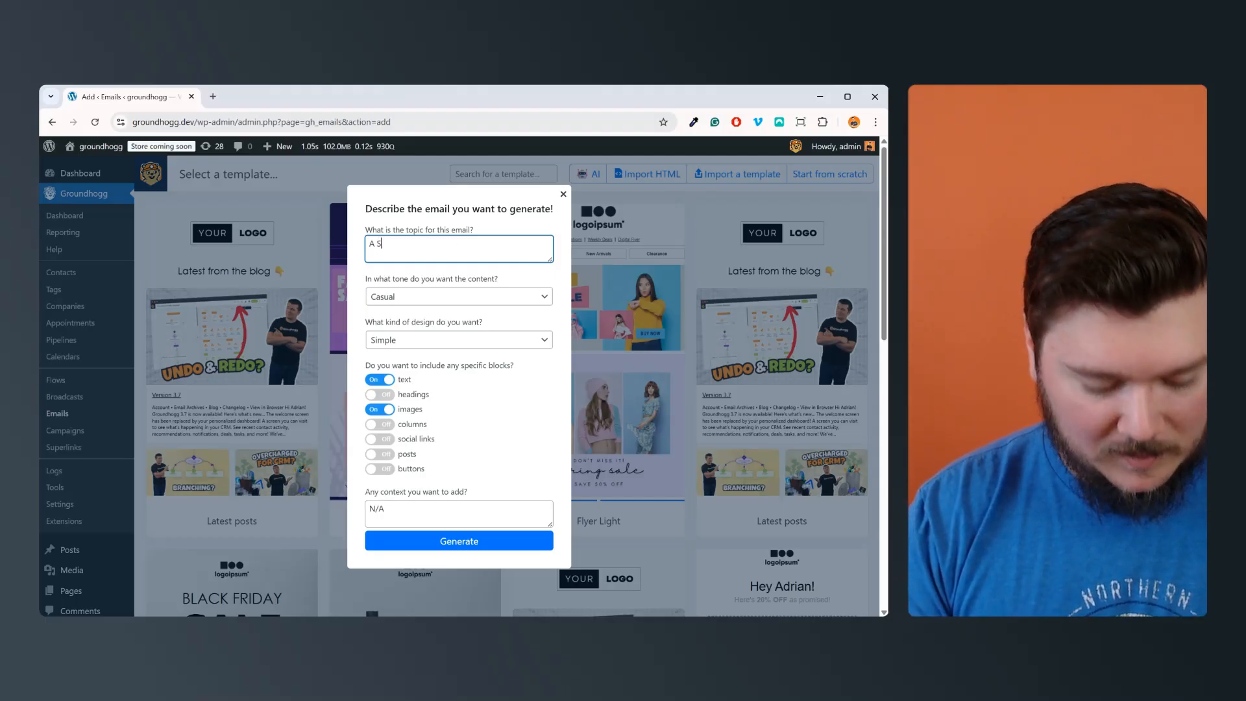
key(ctrl+BackSpace)
key(ctrl+BackSpace)
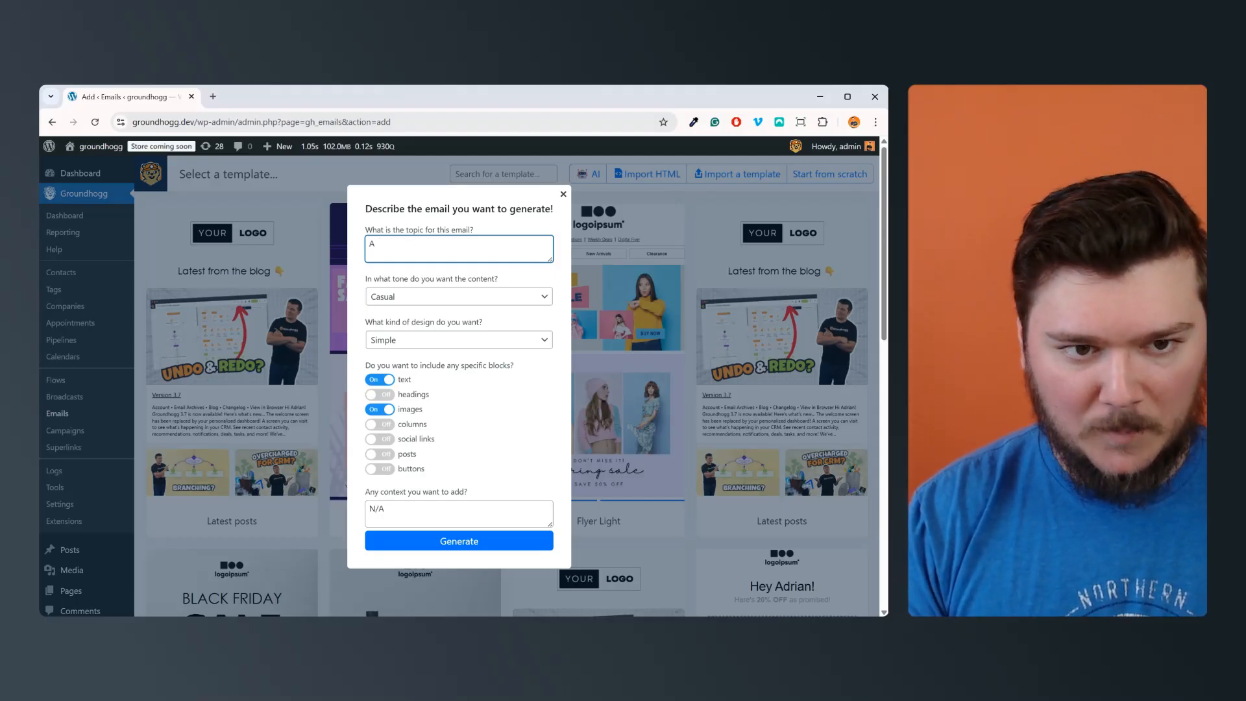
text(welcome )
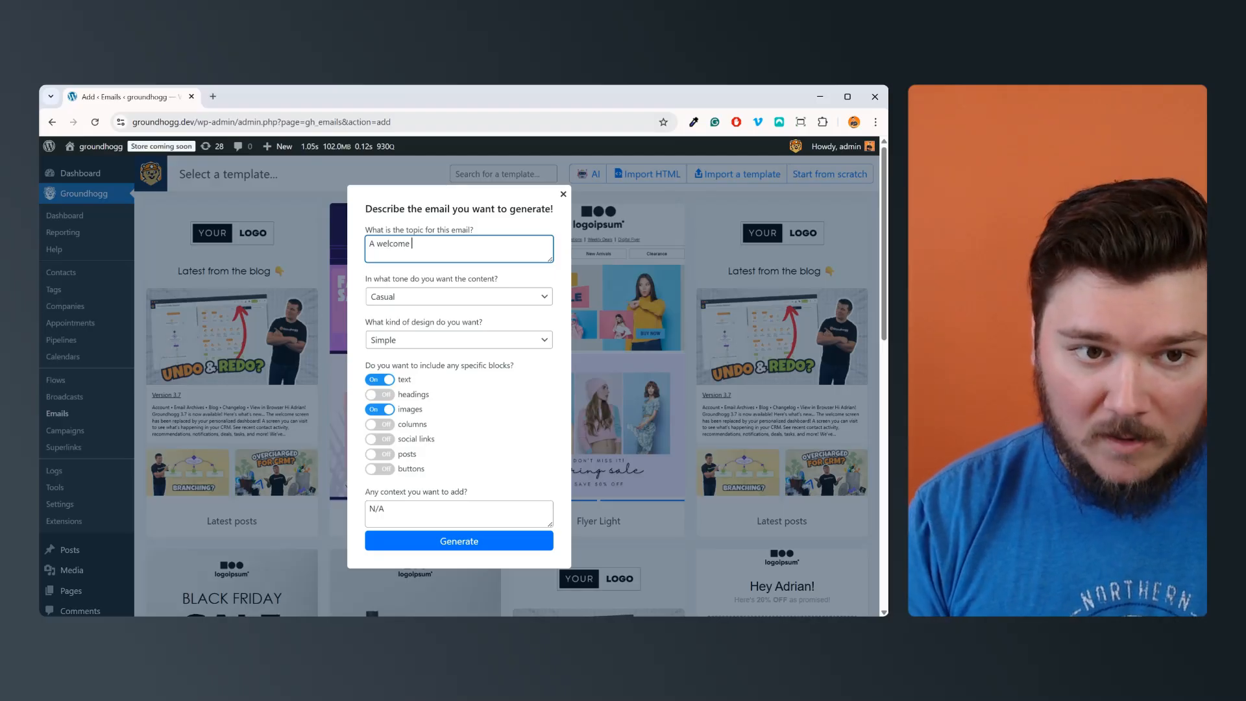
text(email t)
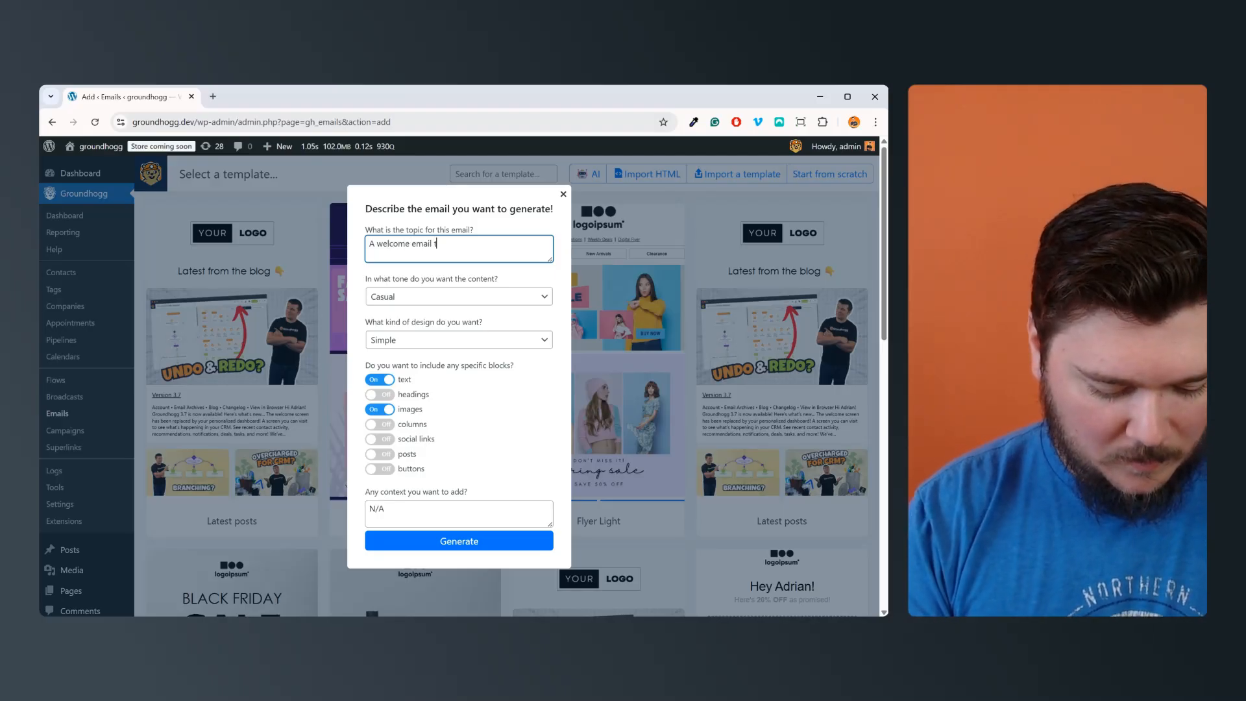
text(hat introduces)
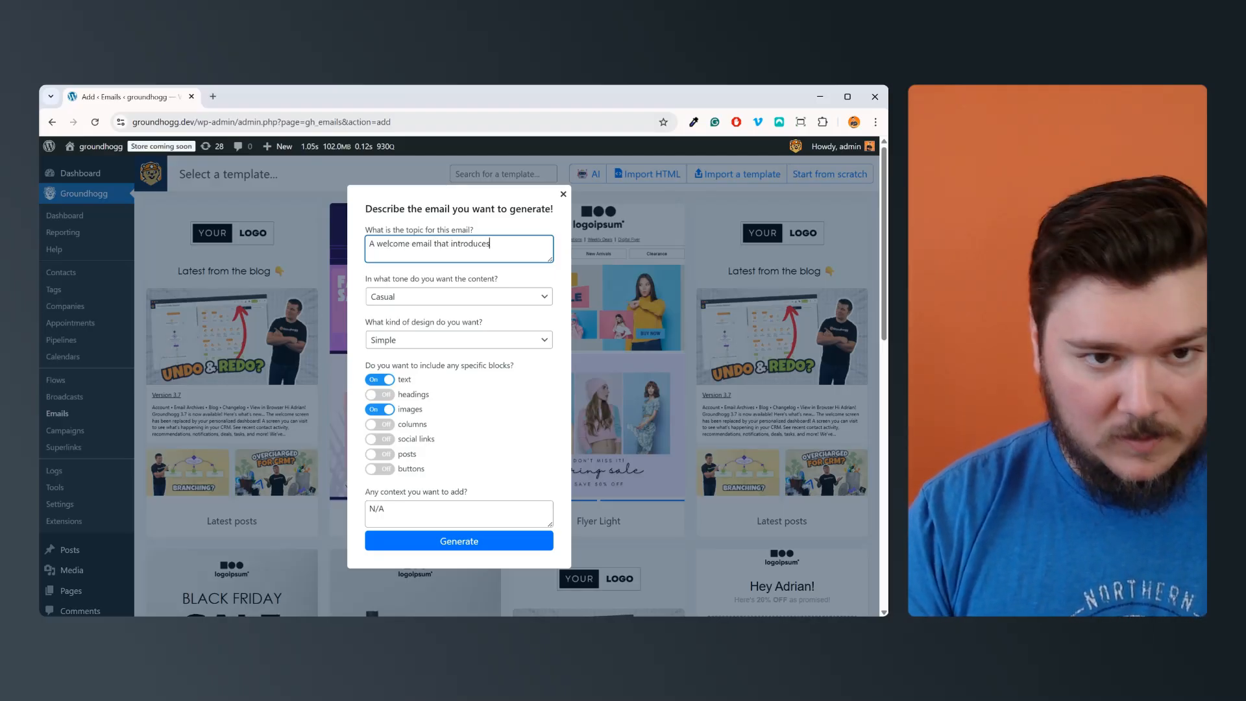
text( a new sub)
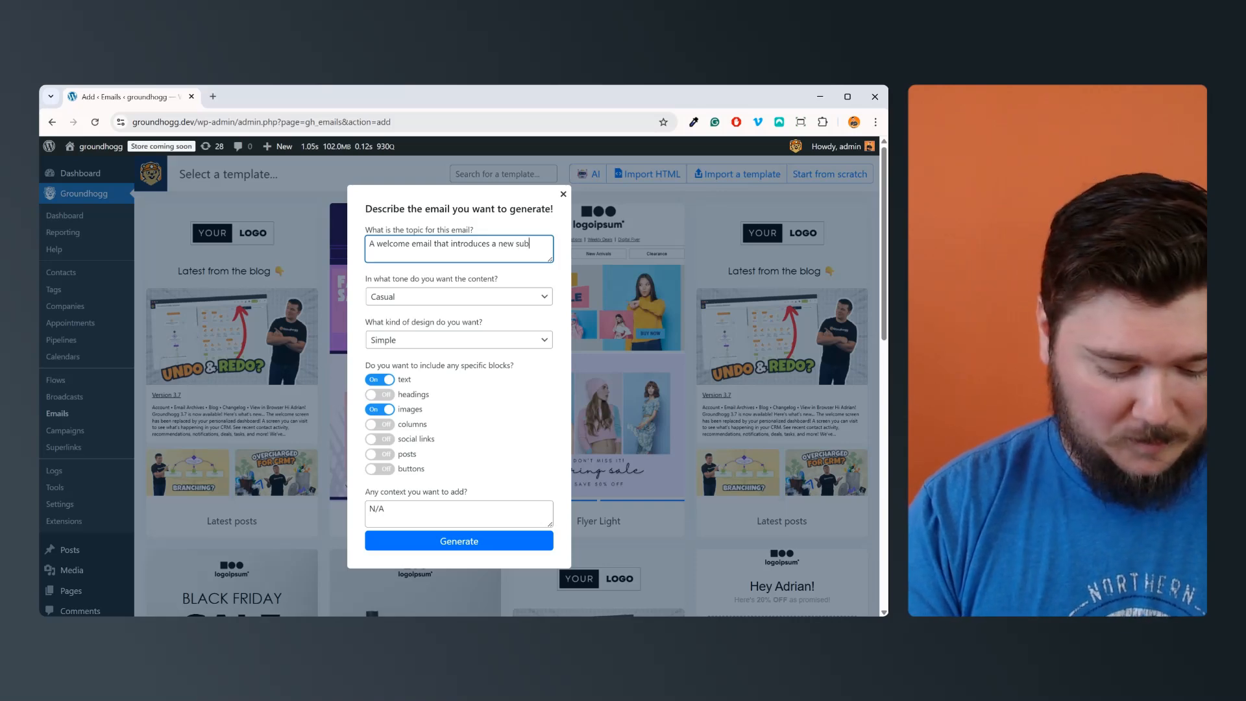
text(scriober to our)
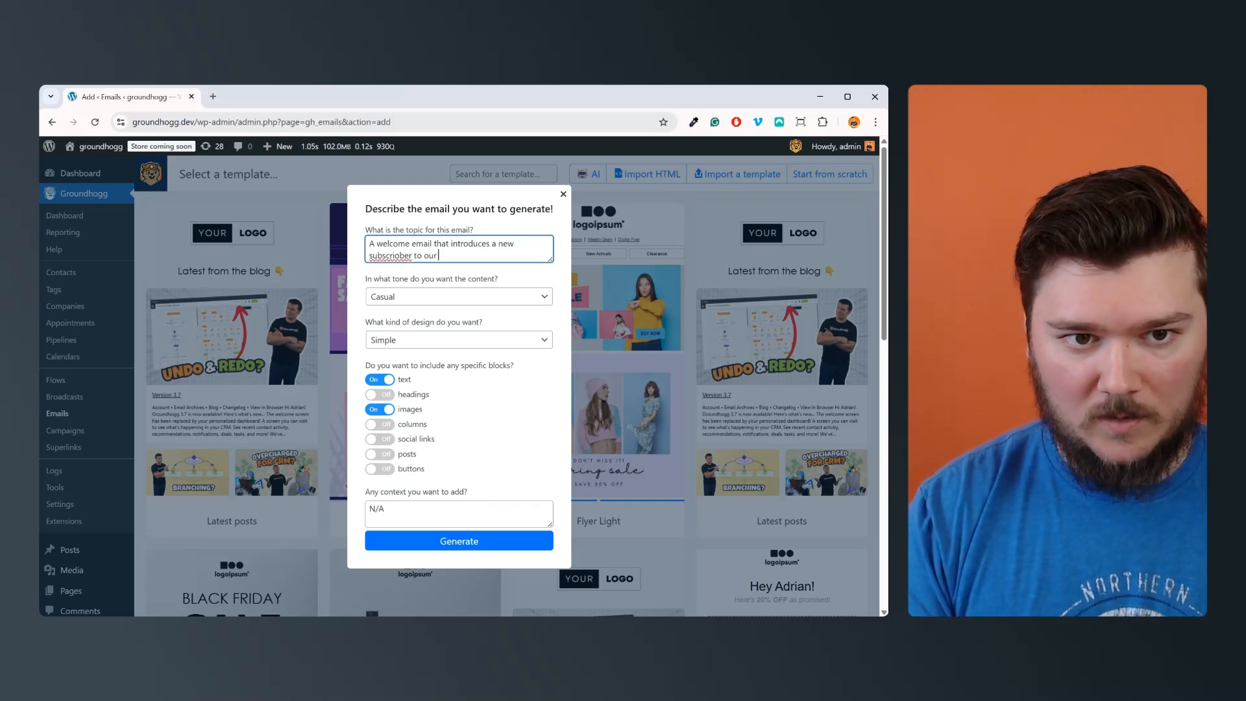
text( website)
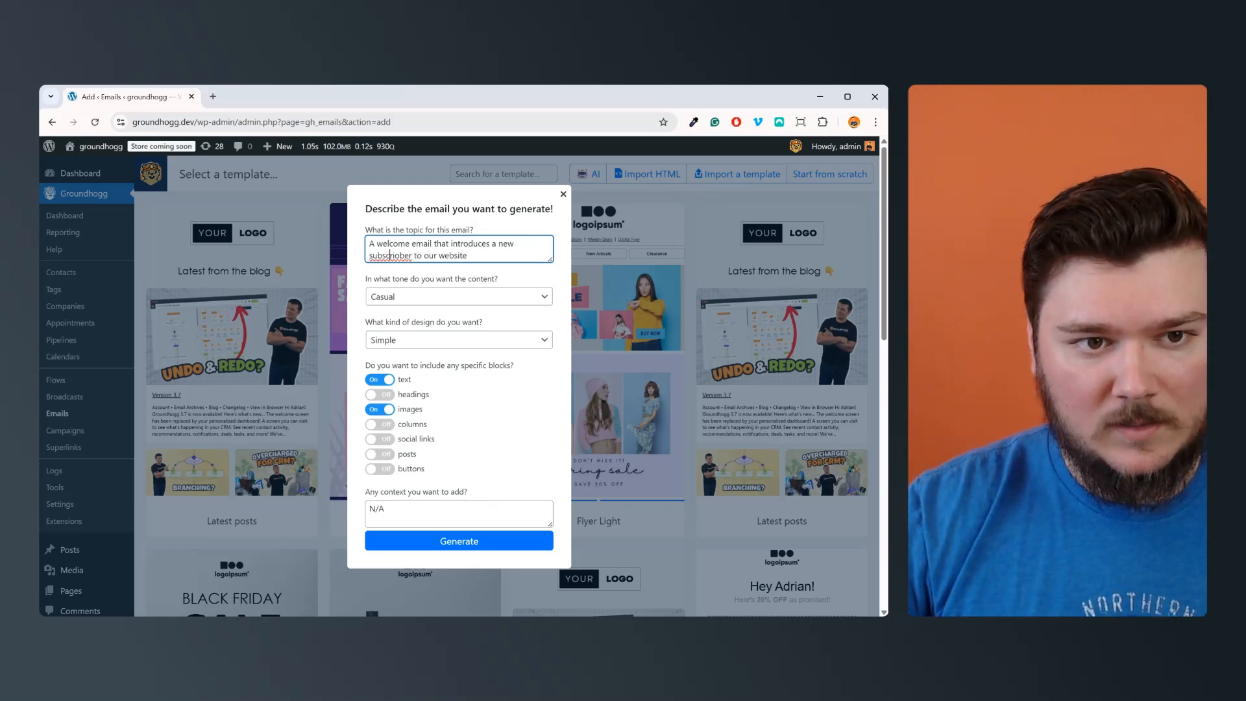
double_click(391, 254)
text(subscriber)
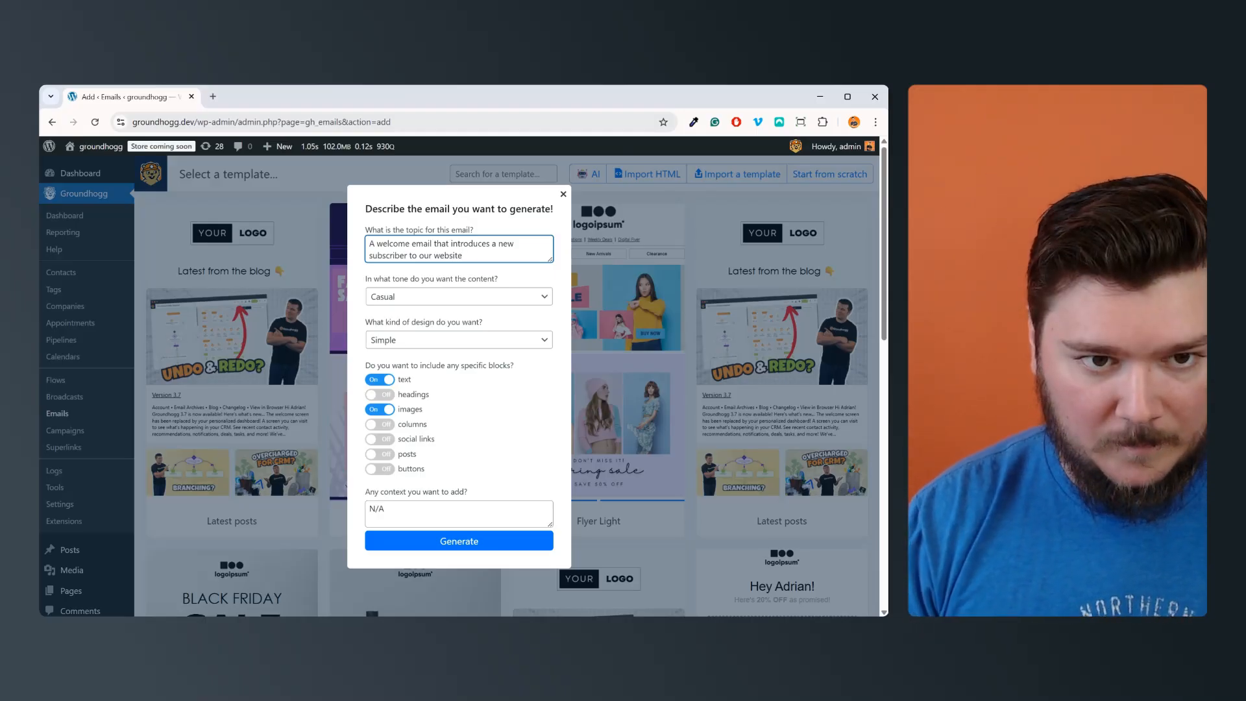
Step: Replace the context with "Include some optional next steps and things to do on the site"
drag(385, 509, 368, 509)
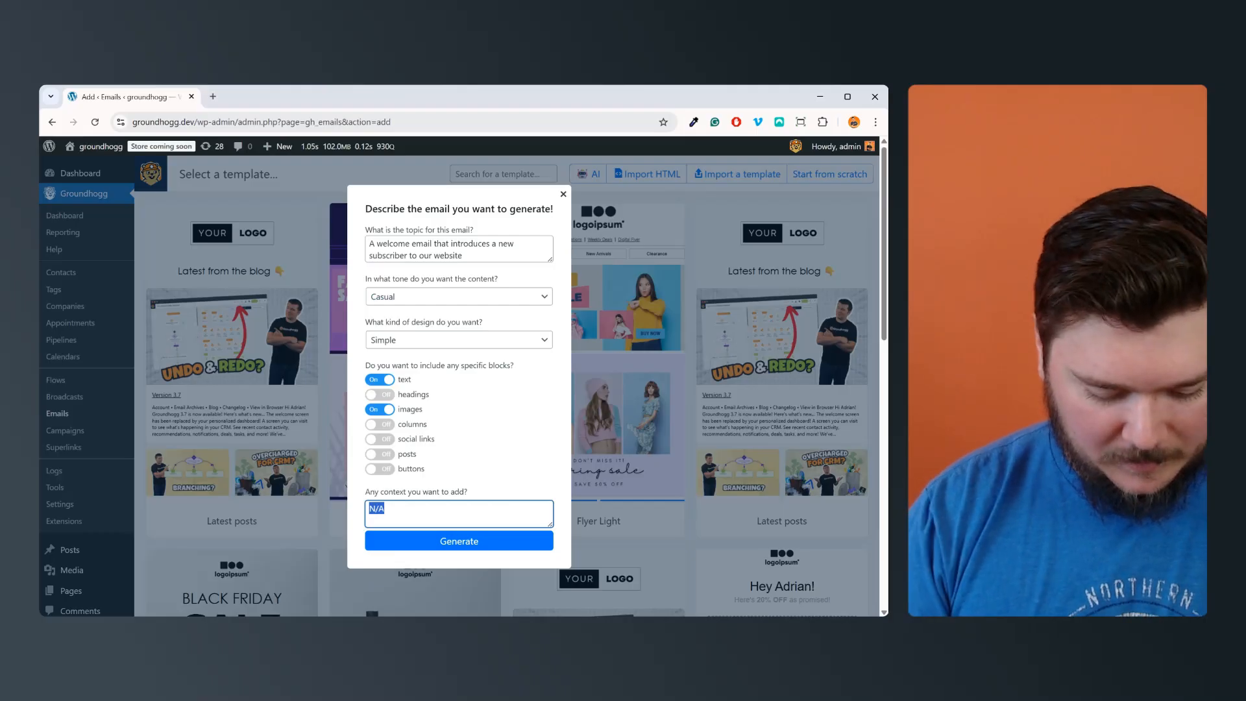
text(Include)
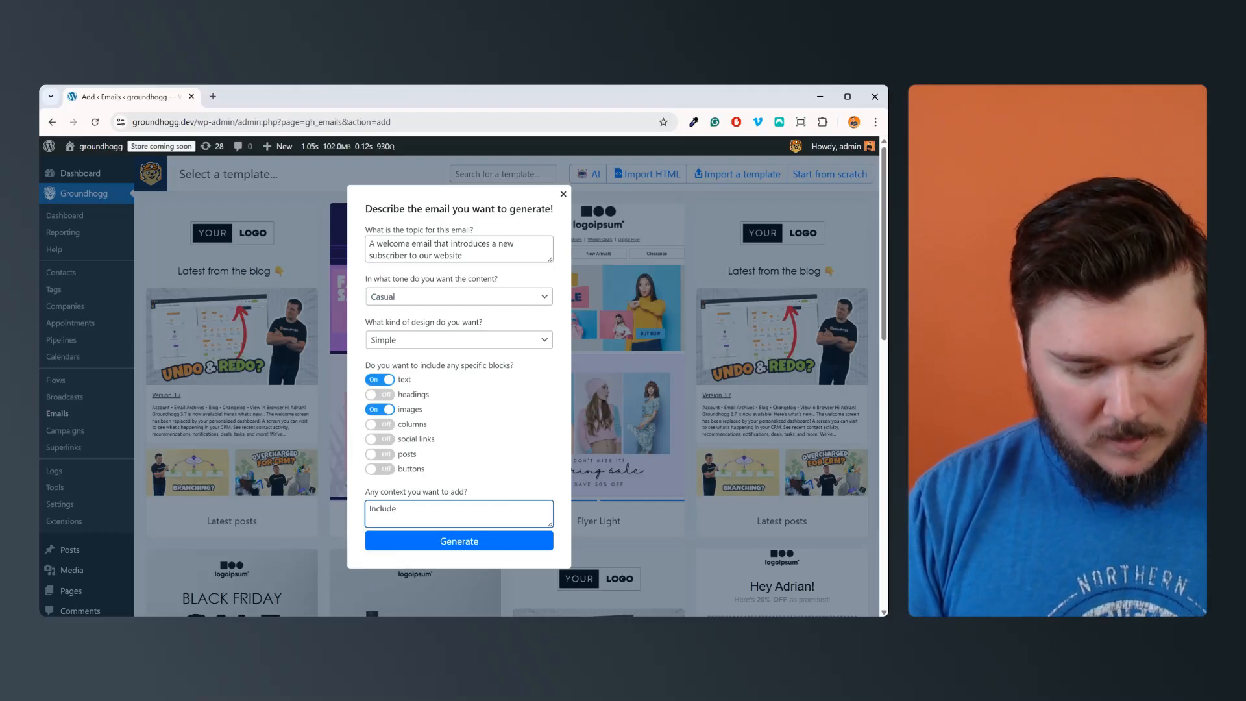
text( some optional ne)
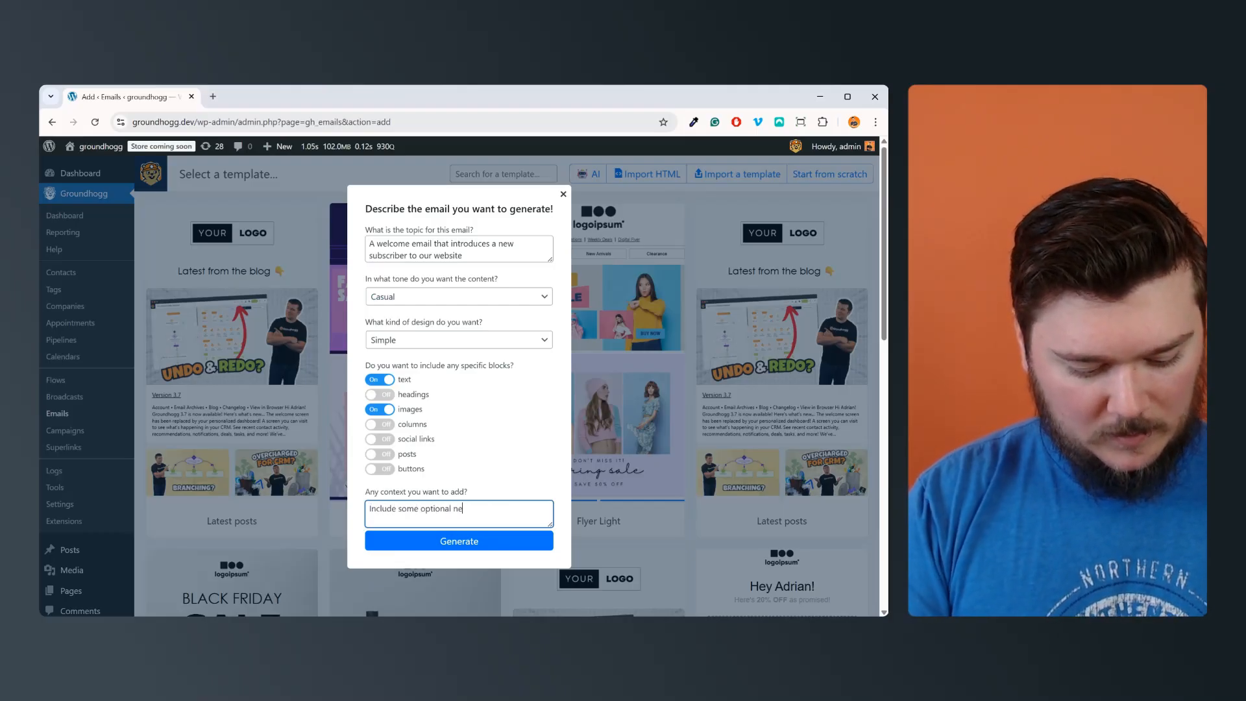
text(xt steps and things)
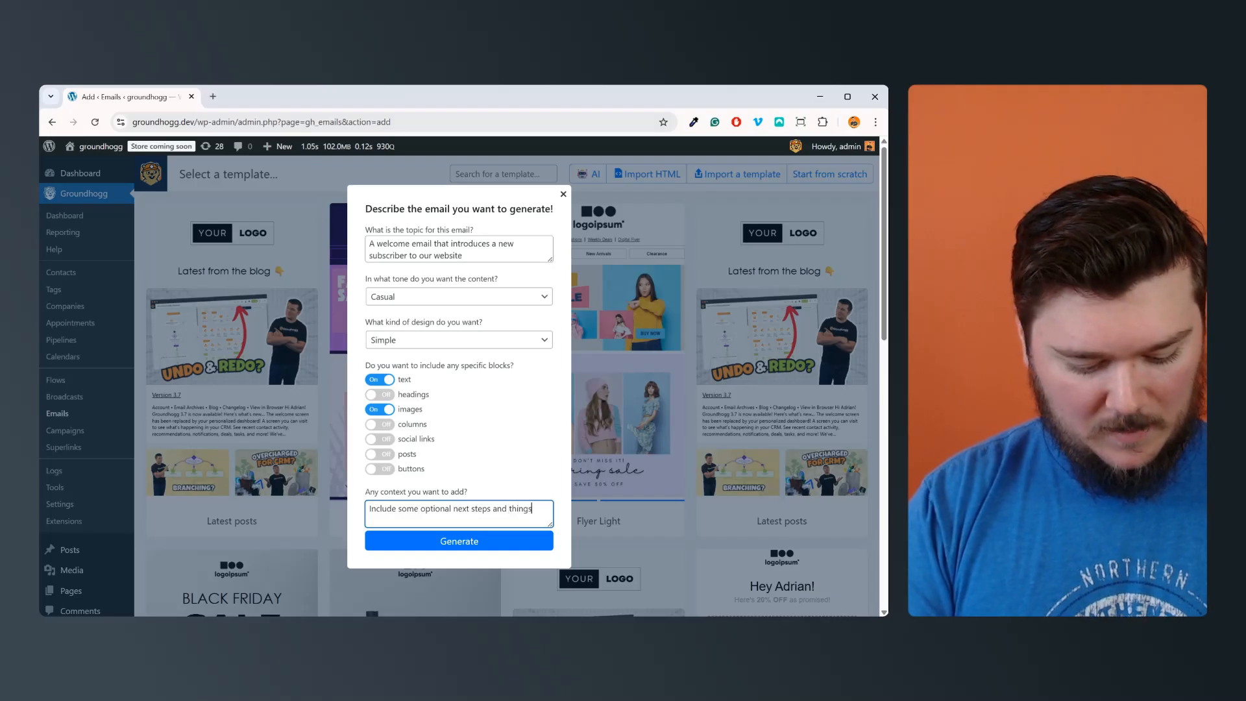
text( to do)
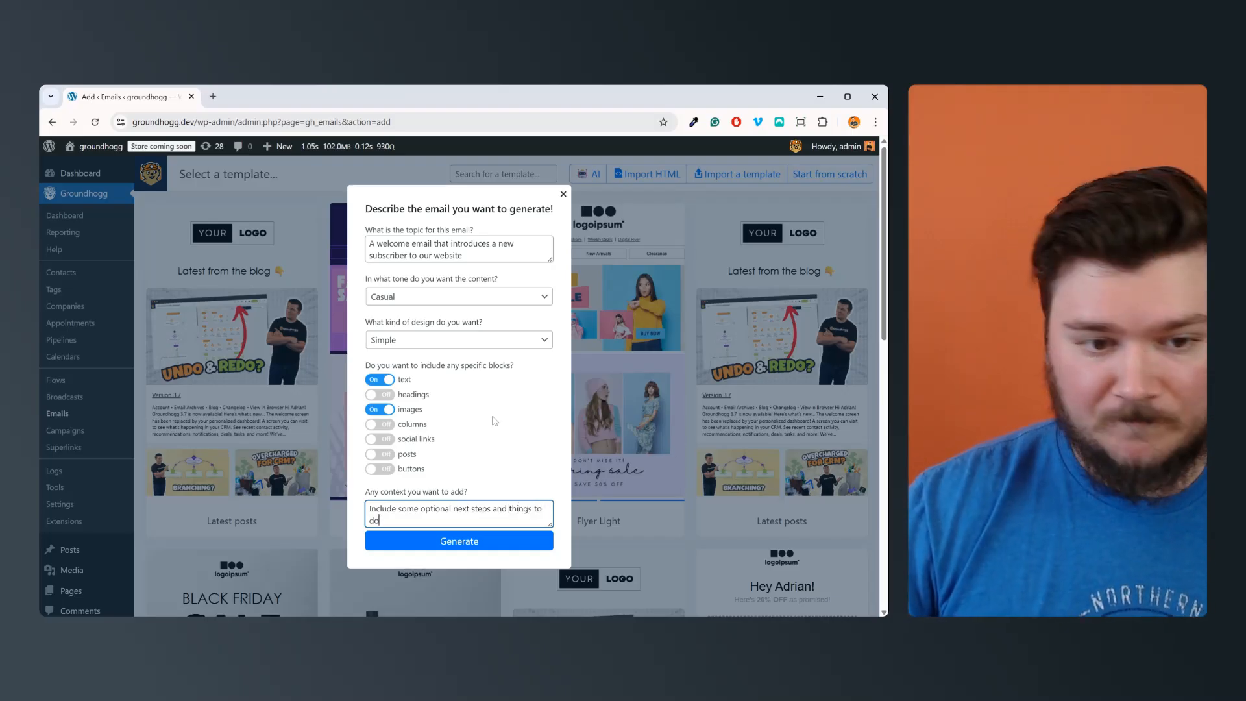
text( on the site)
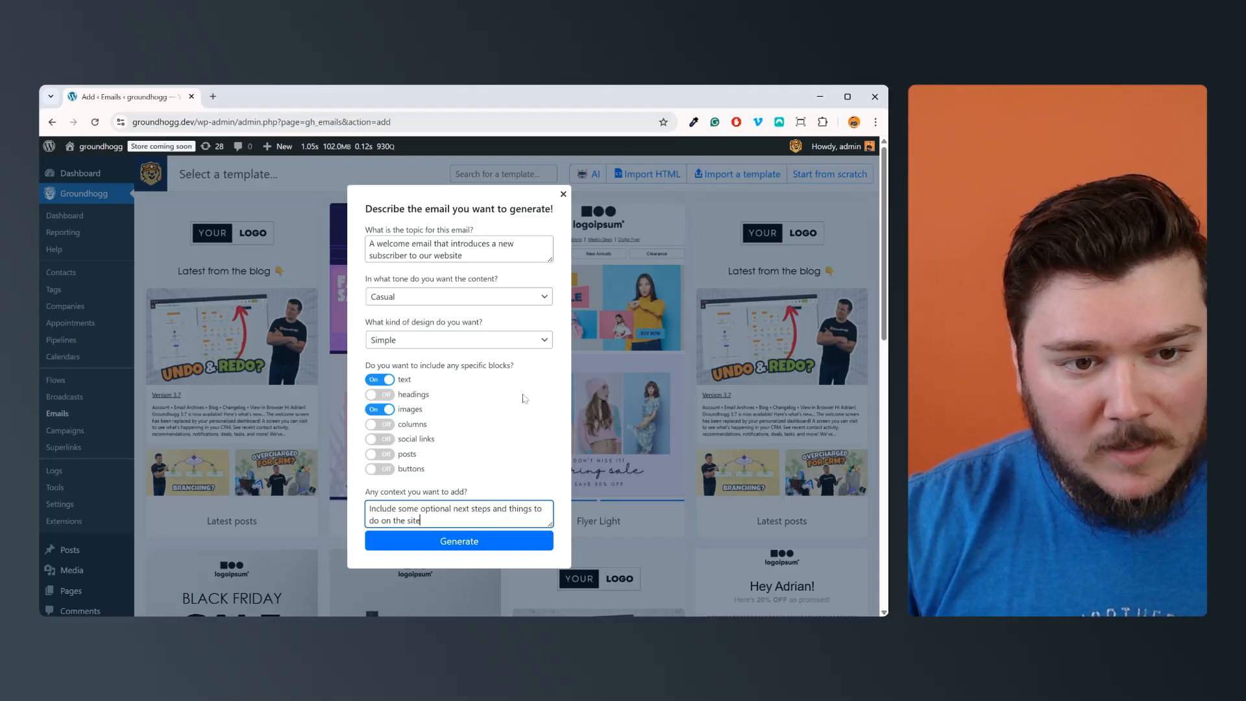
Step: Include the columns, social links, posts and buttons blocks in the email to generate
click(380, 423)
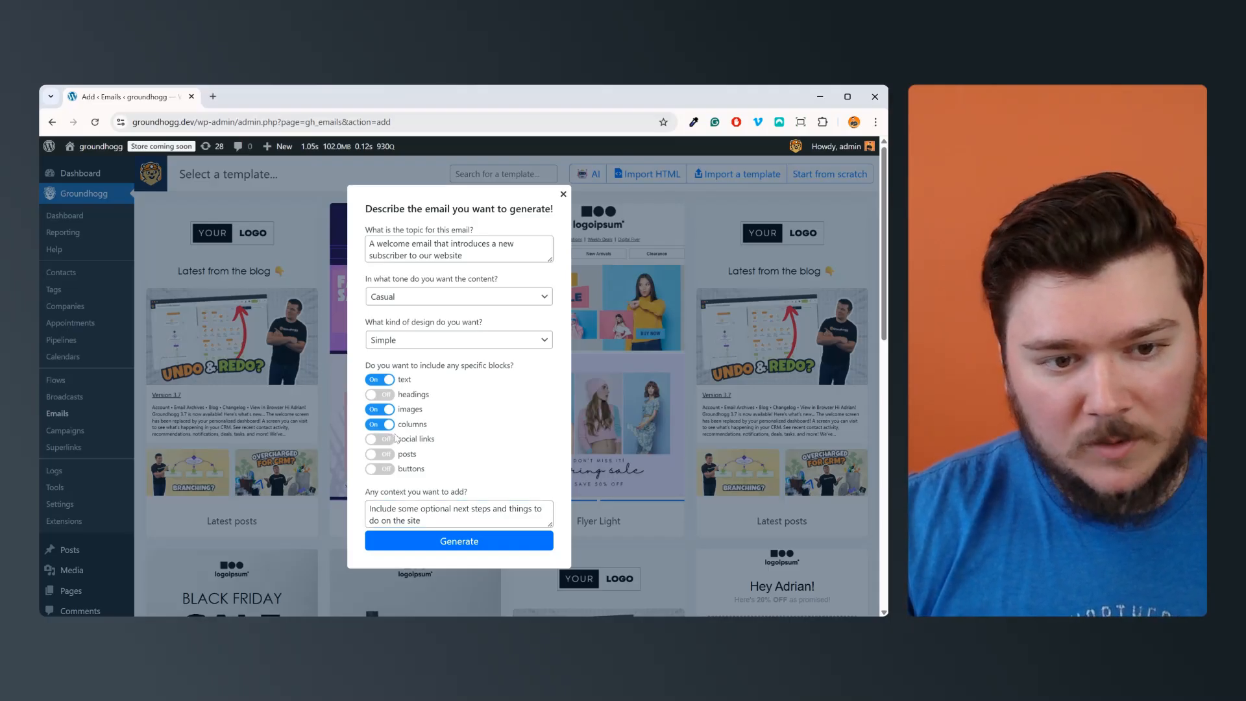
click(380, 438)
click(379, 453)
click(380, 469)
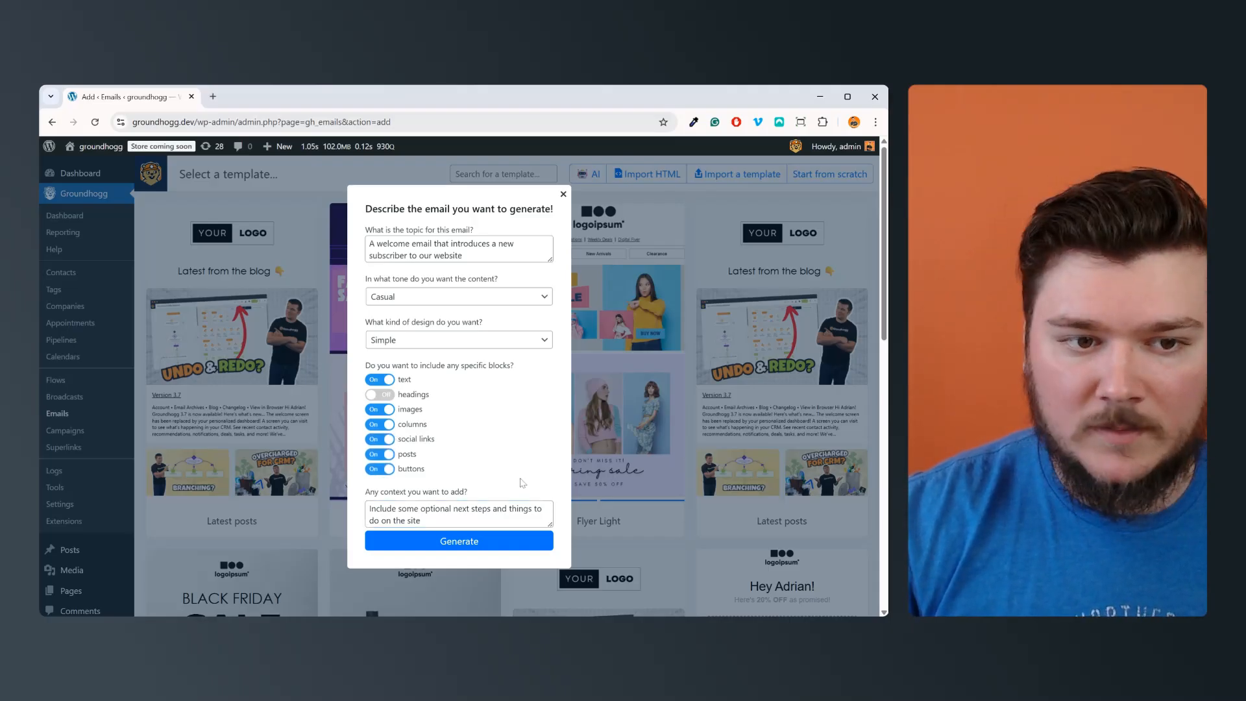
Step: Set the kind of design to Playful and the content tone to Personal
click(468, 348)
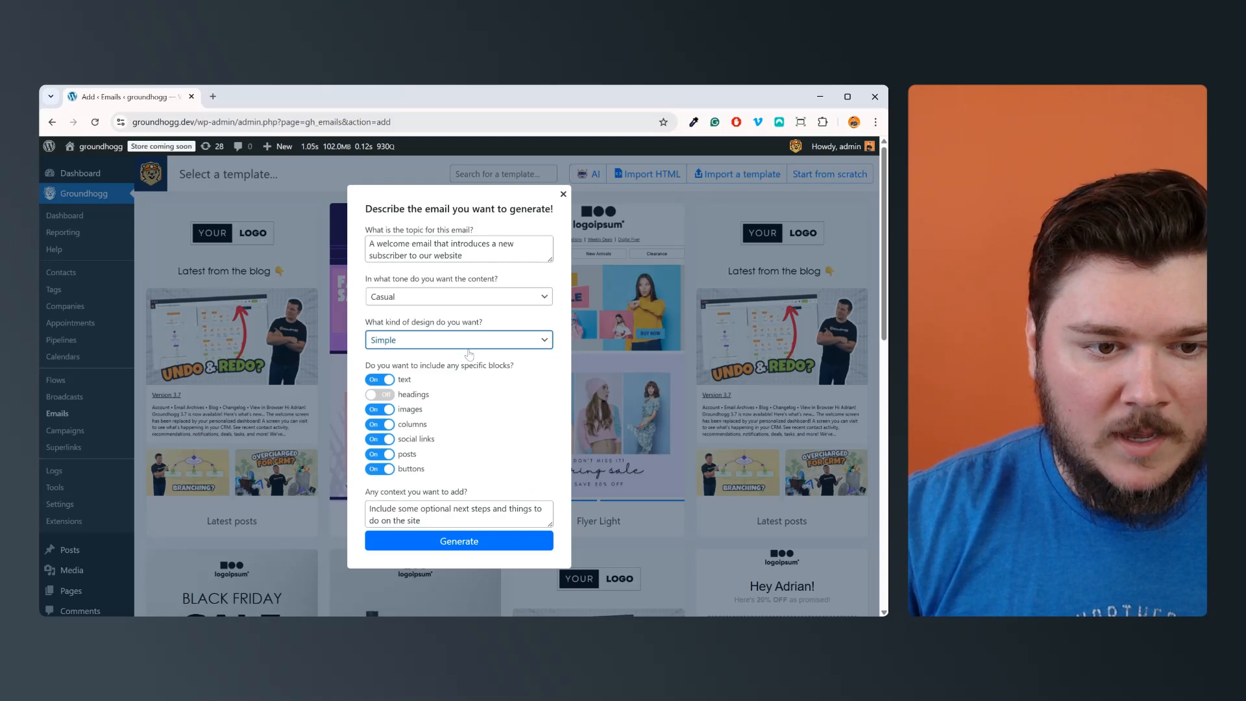
click(478, 461)
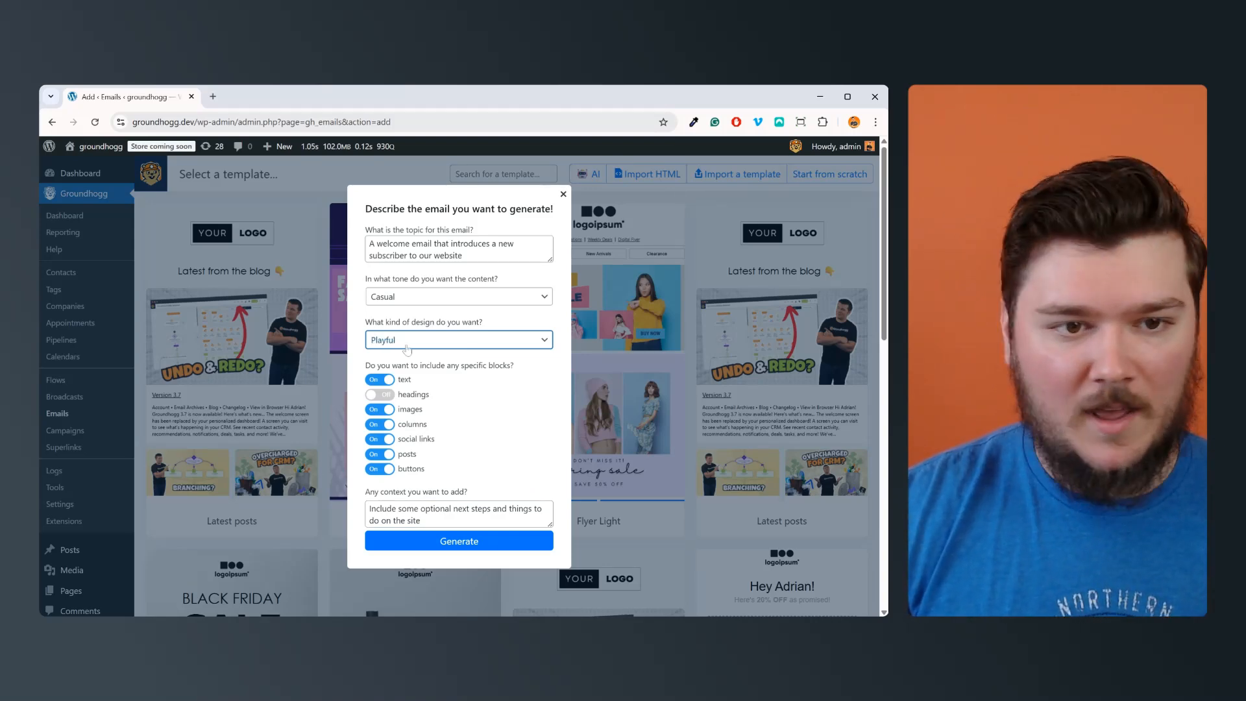
click(419, 303)
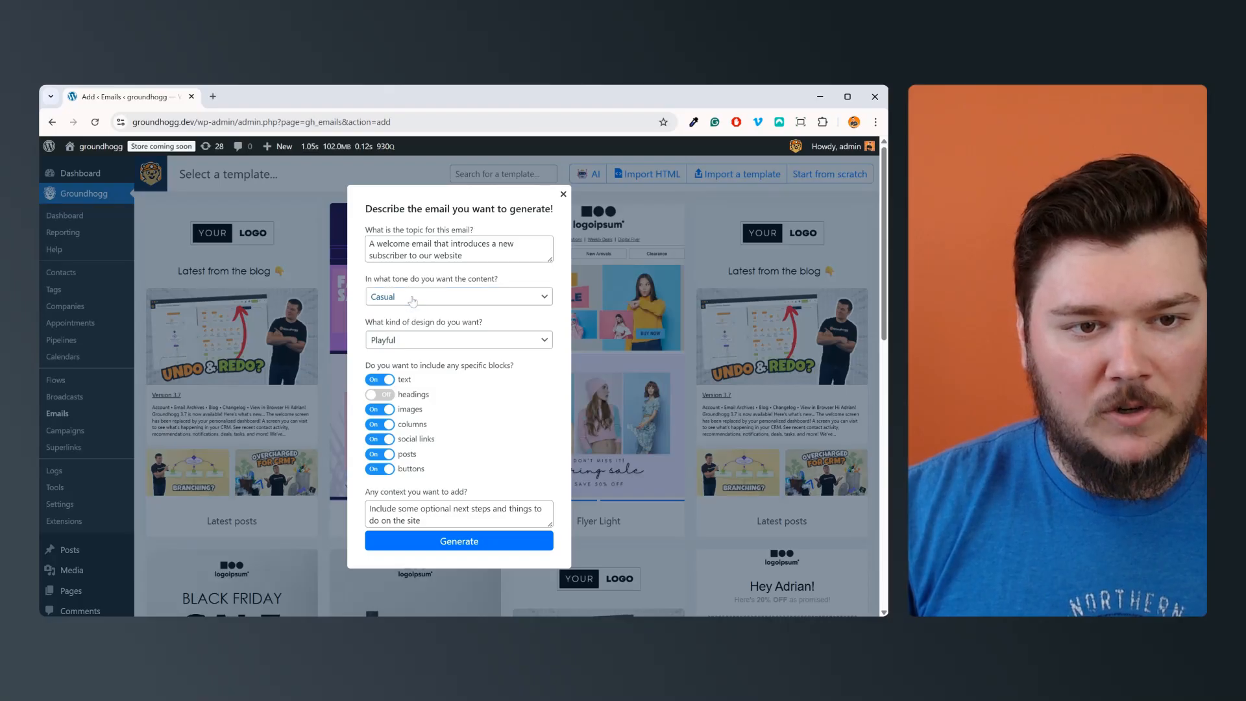
click(483, 341)
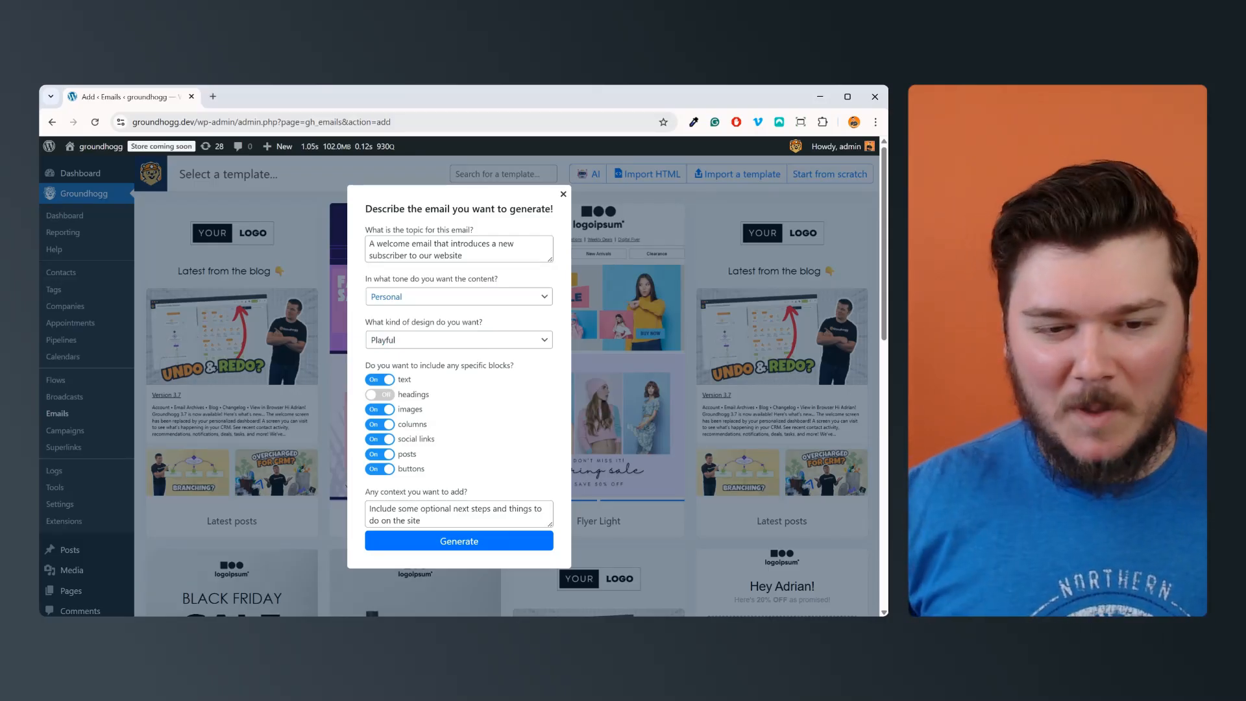
Step: Generate the email and save it under the suggested name "Welcome to Our Website!"
click(458, 542)
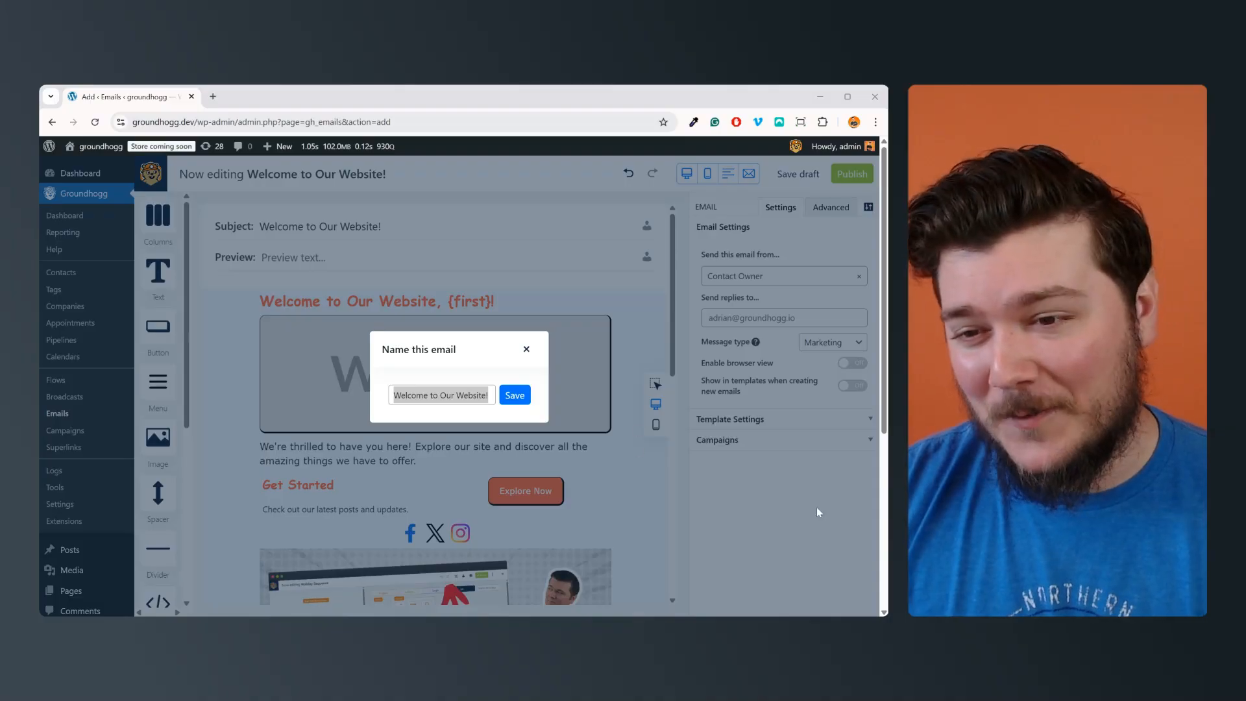
click(526, 398)
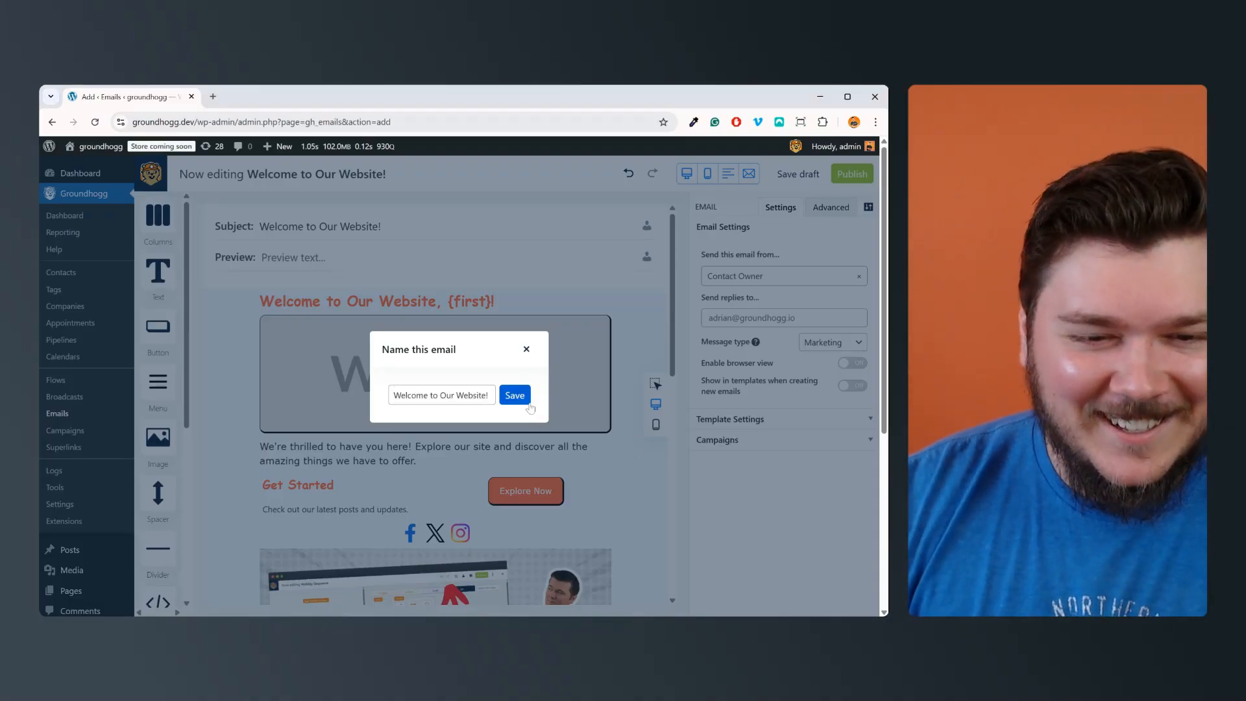
Step: Review the generated welcome email and inspect the Heading 1 settings of its title text block
scroll(646, 524, down, 10)
scroll(642, 519, up, 10)
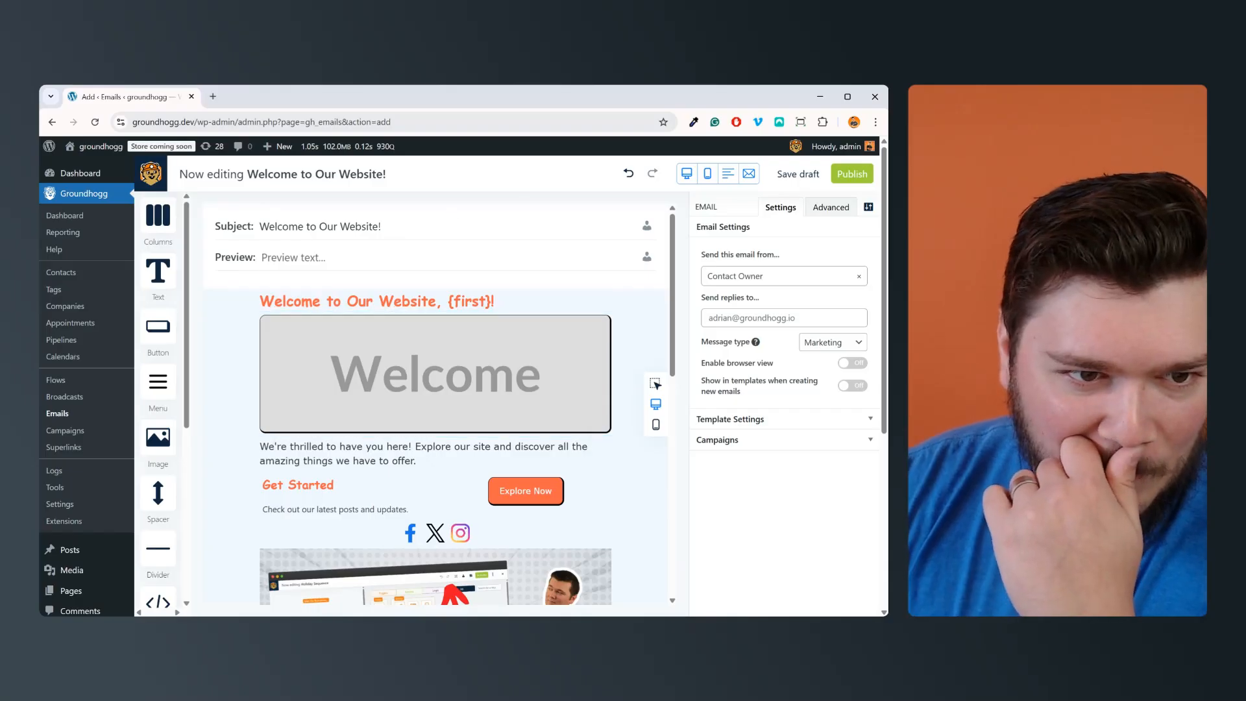
click(398, 303)
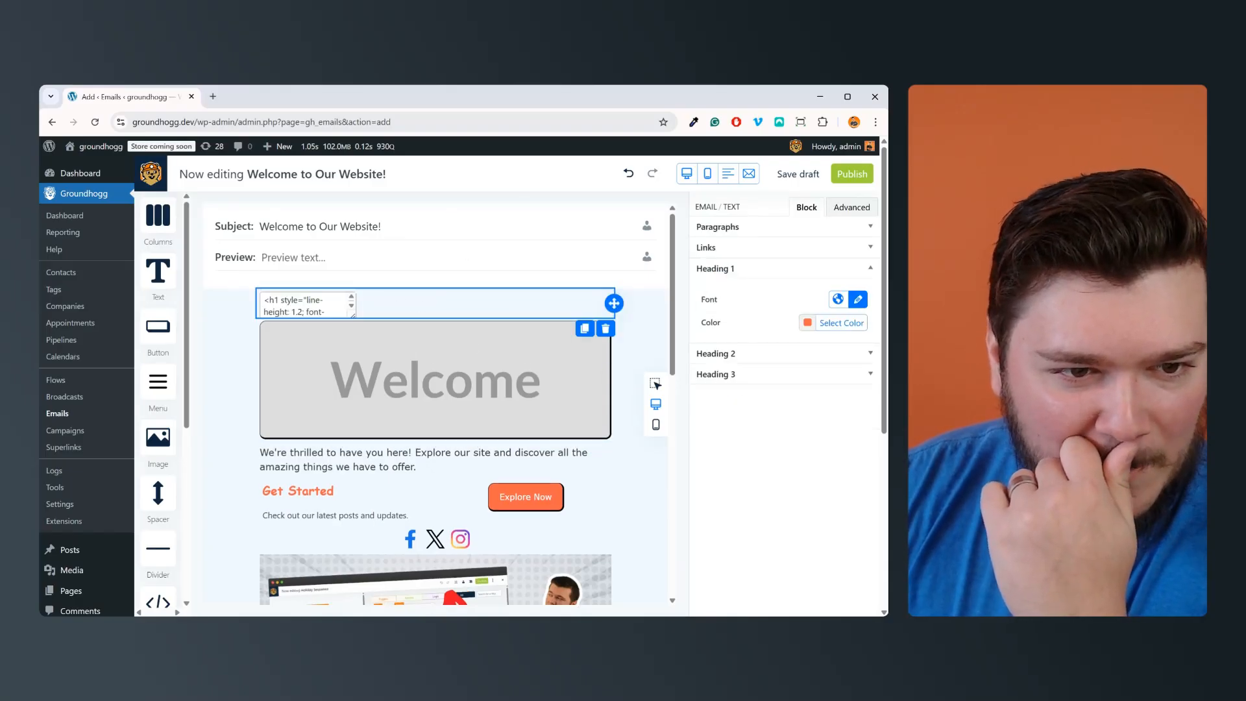
click(441, 259)
click(665, 323)
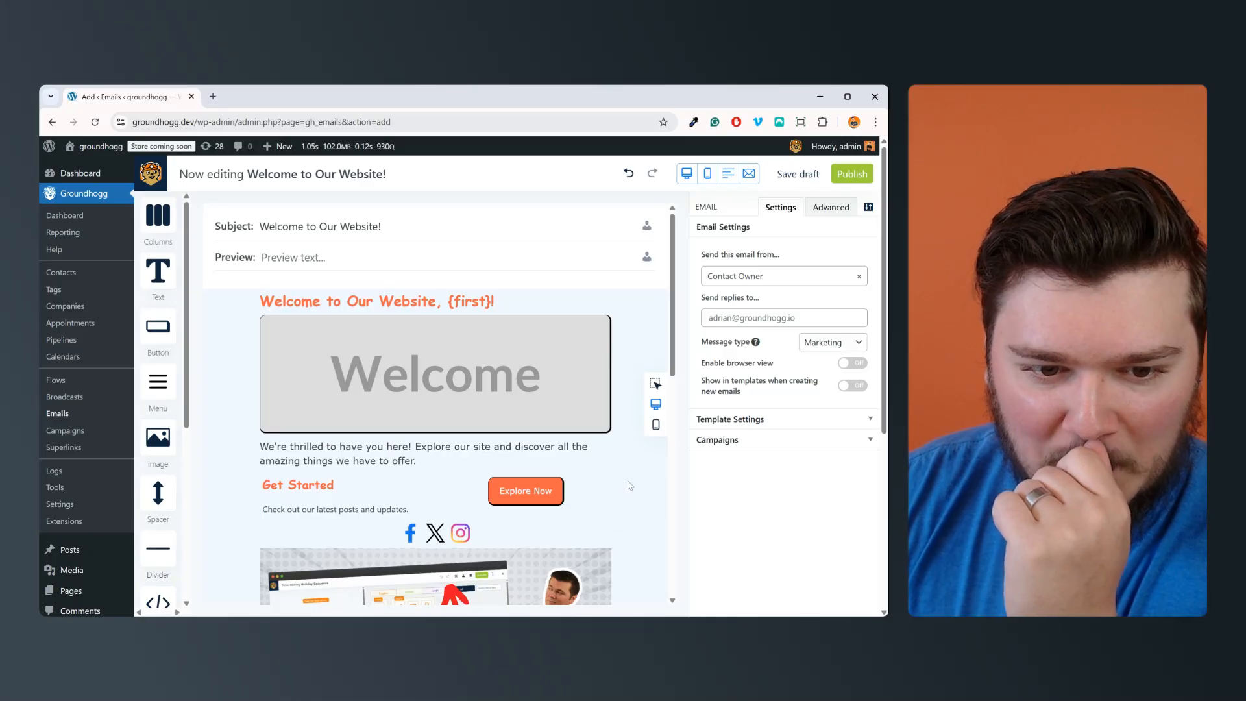
Step: Inspect the link and font settings of the "Explore Now" button, and look over the rest of the email
click(536, 485)
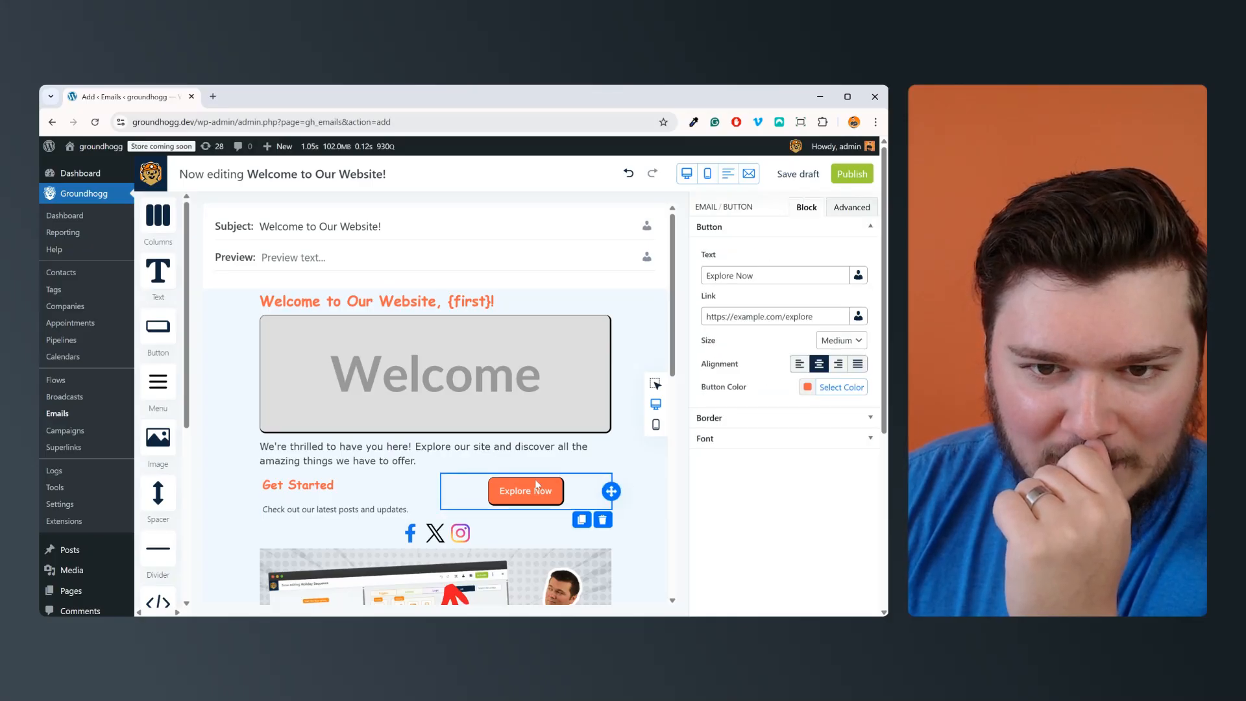
click(766, 441)
click(858, 310)
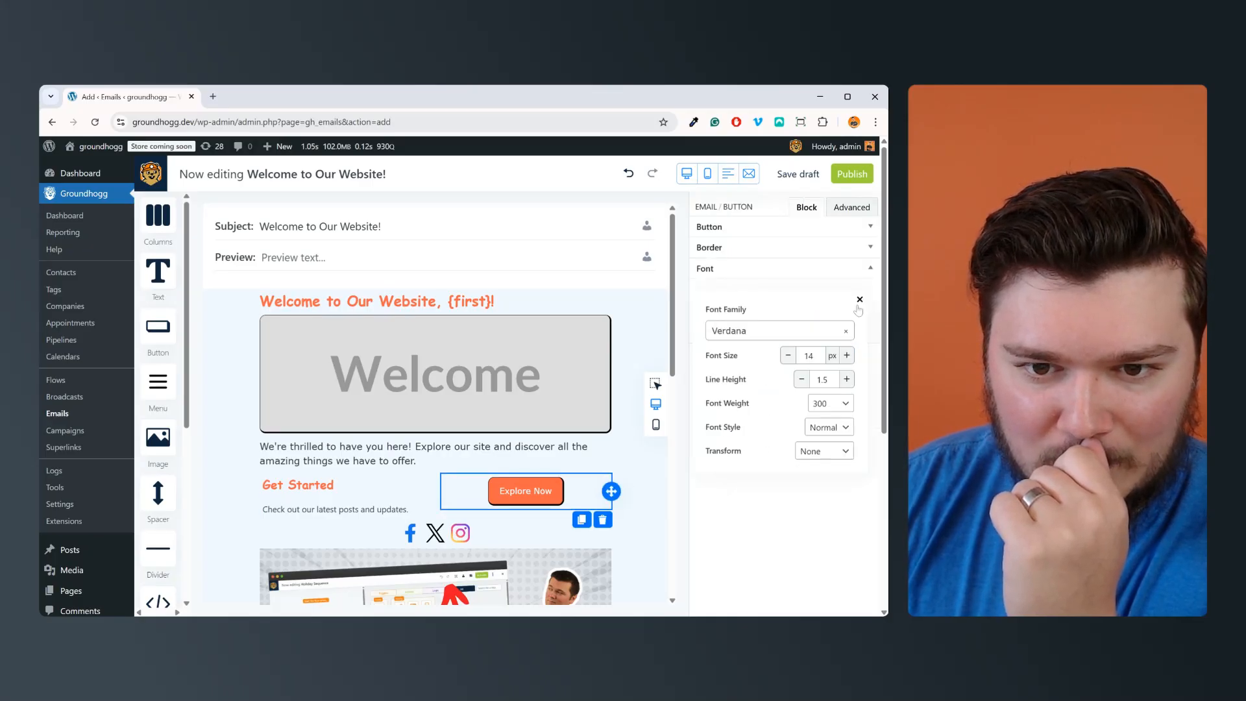
click(621, 357)
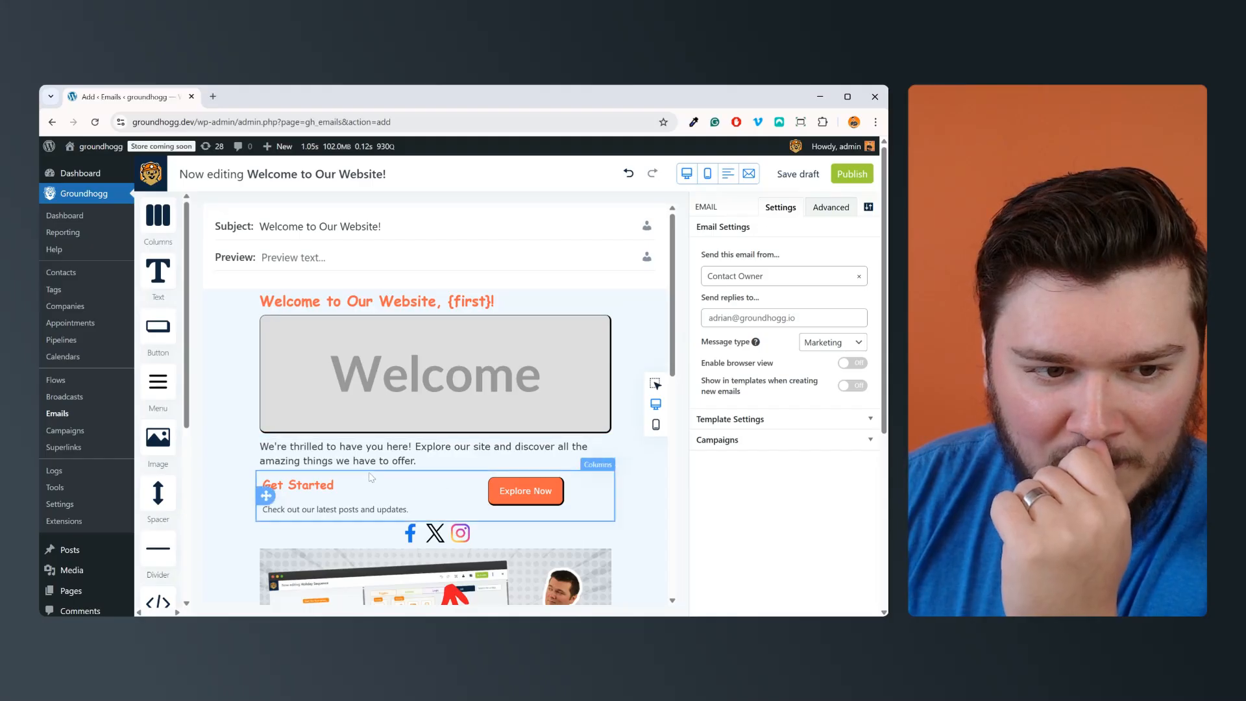
scroll(621, 466, down, 9)
scroll(621, 468, up, 9)
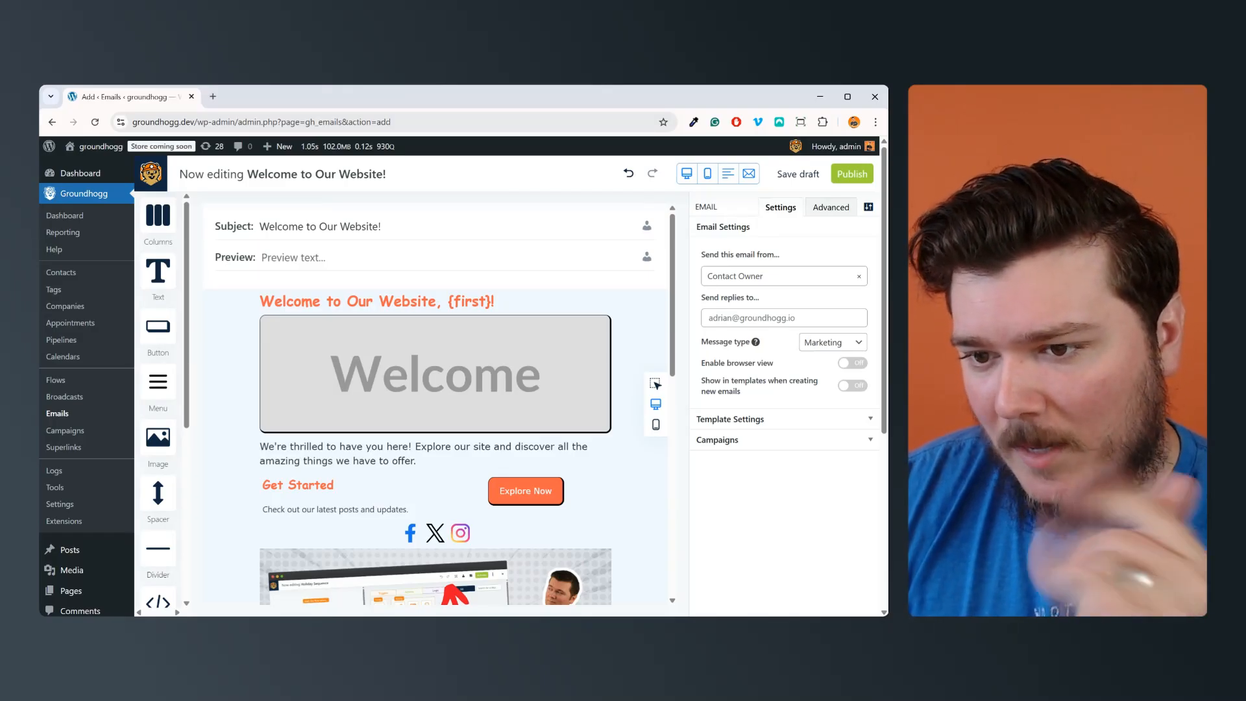
Step: Browse the font families available for the "Explore Now" button without choosing a different one
click(584, 486)
click(861, 298)
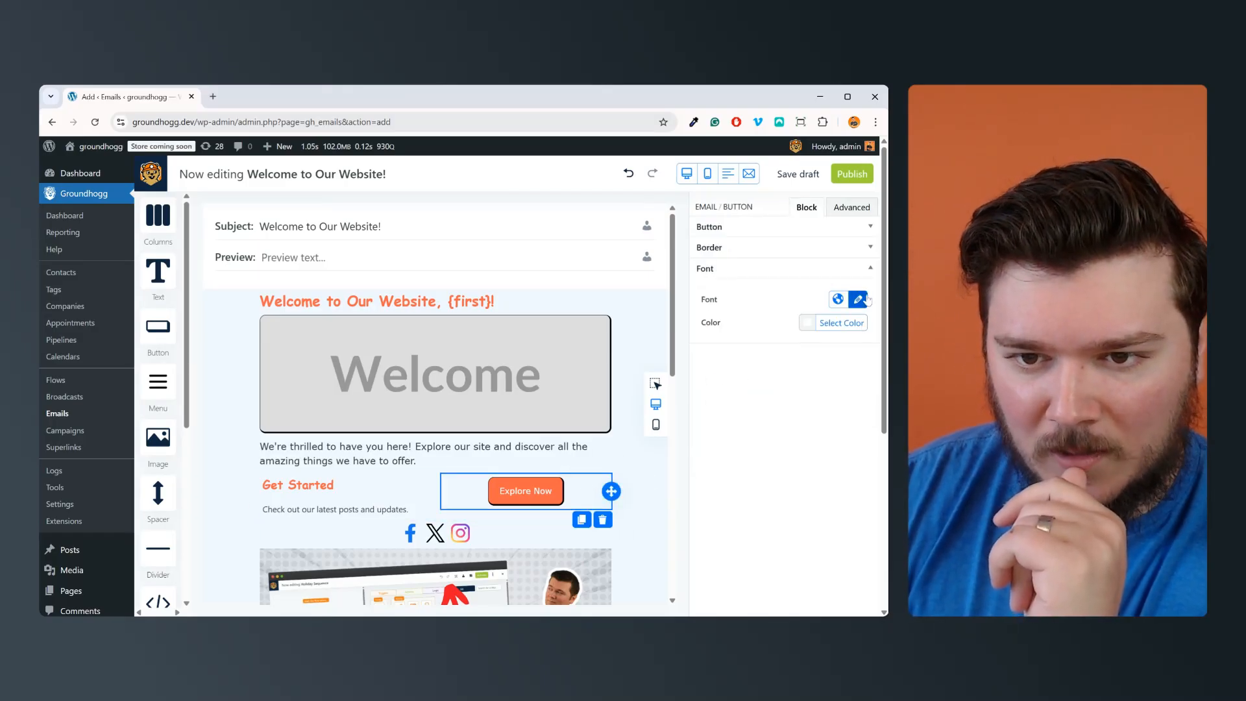
click(787, 332)
scroll(795, 412, down, 2)
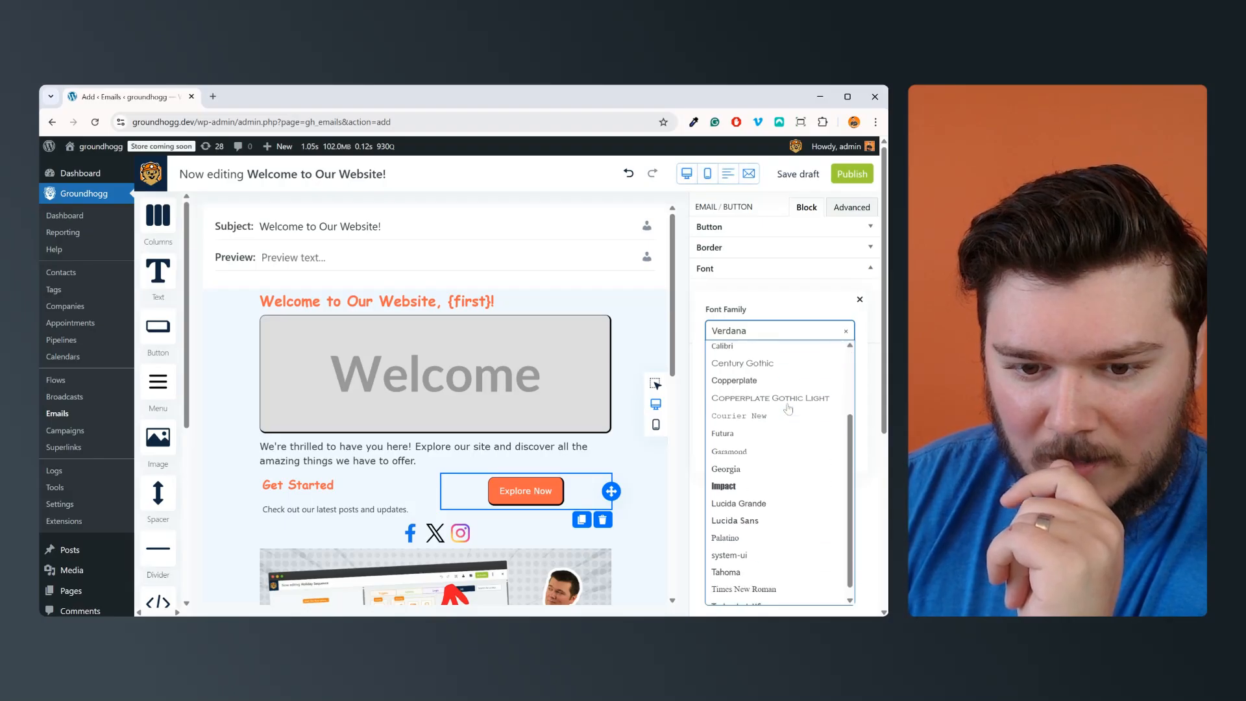
scroll(802, 422, up, 2)
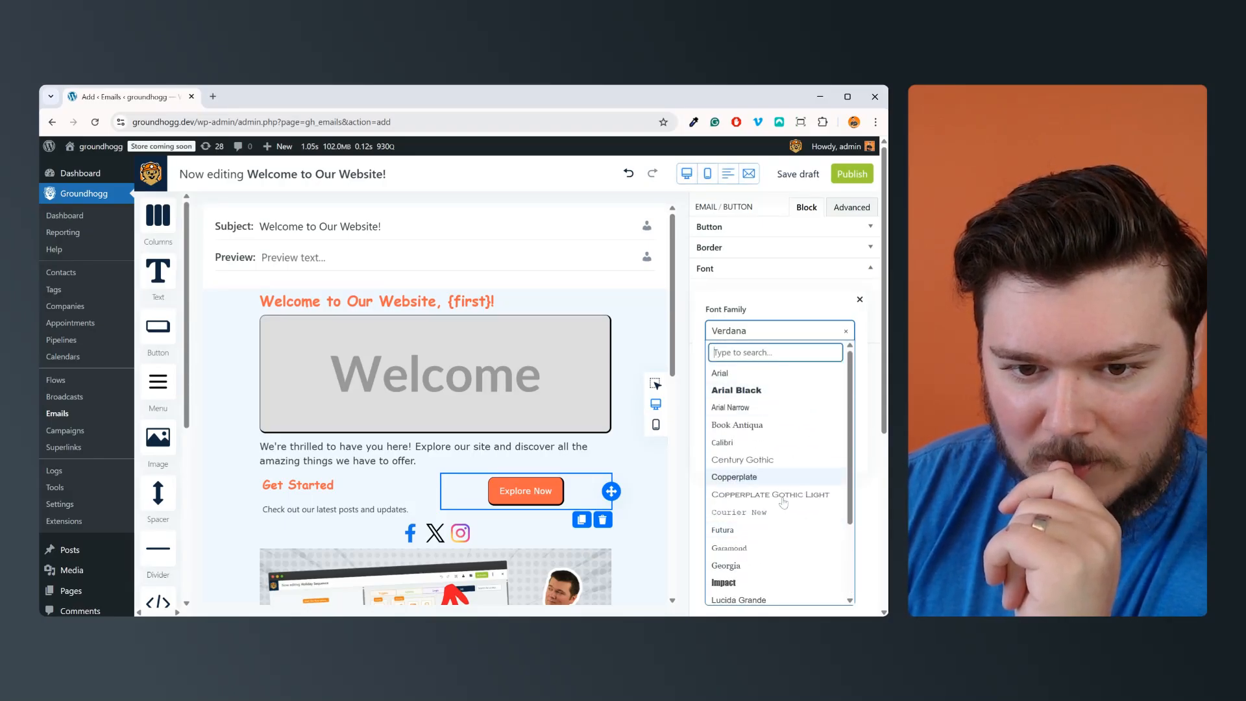
scroll(760, 497, down, 5)
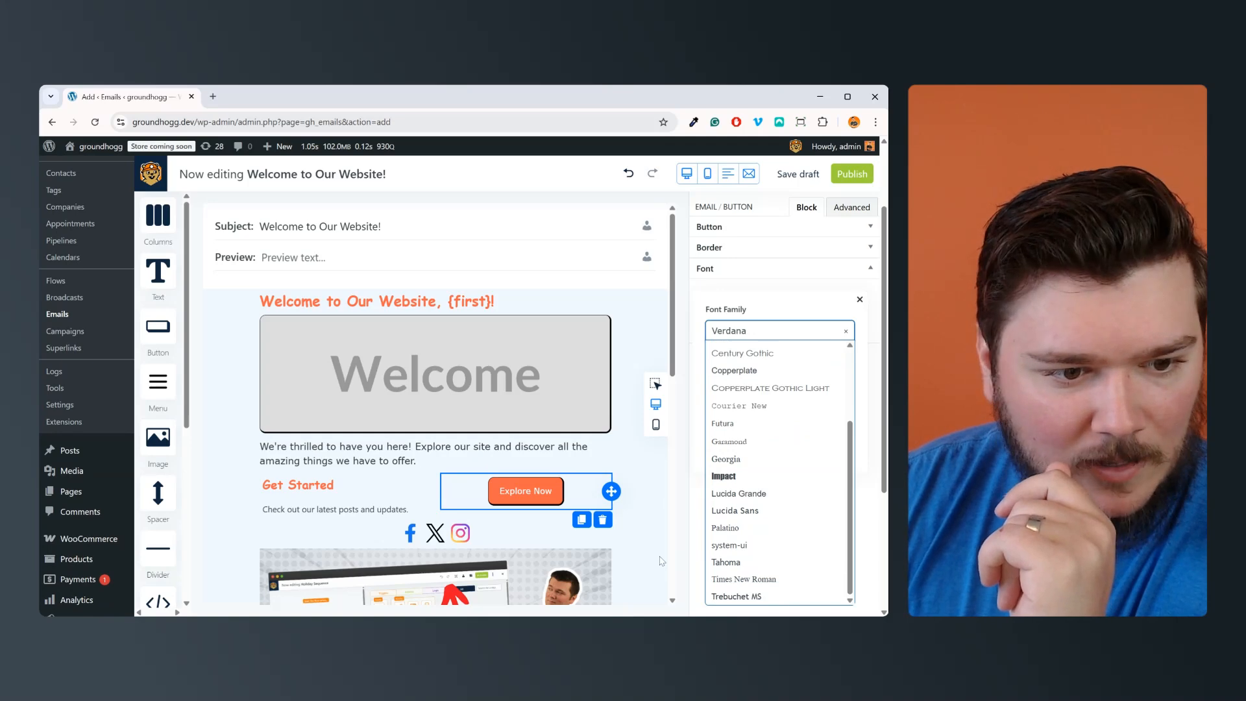
scroll(785, 529, up, 5)
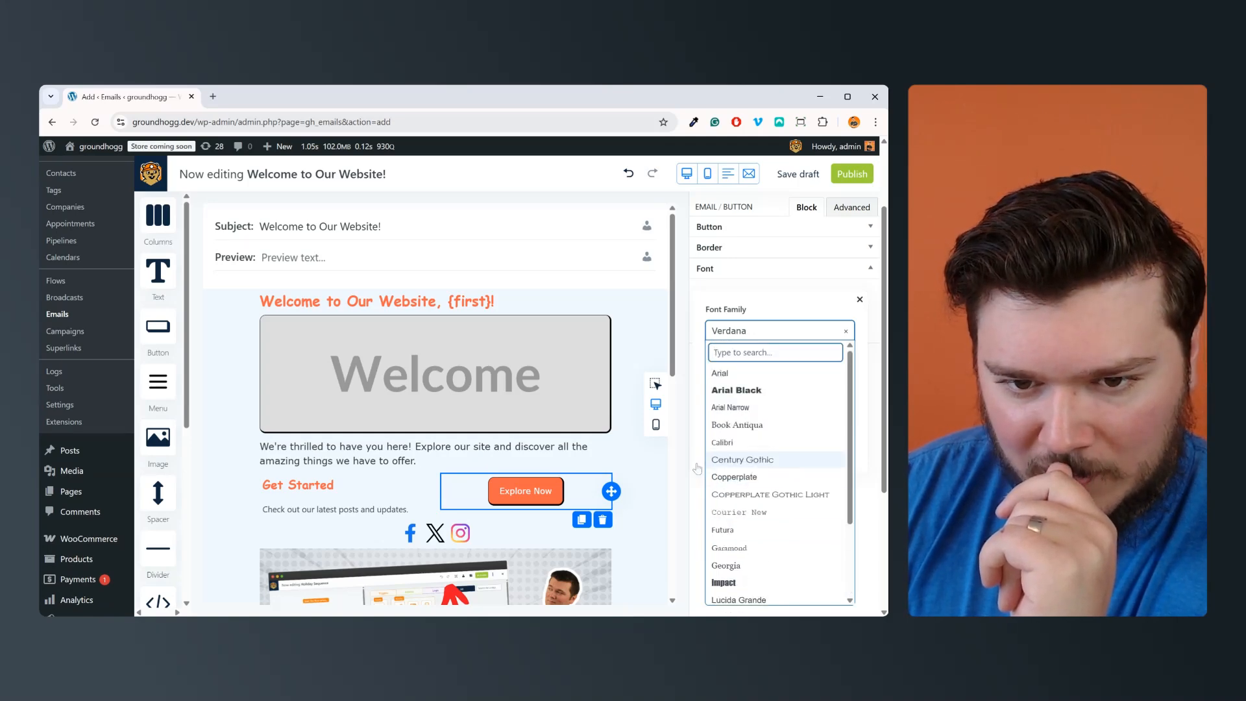
click(640, 310)
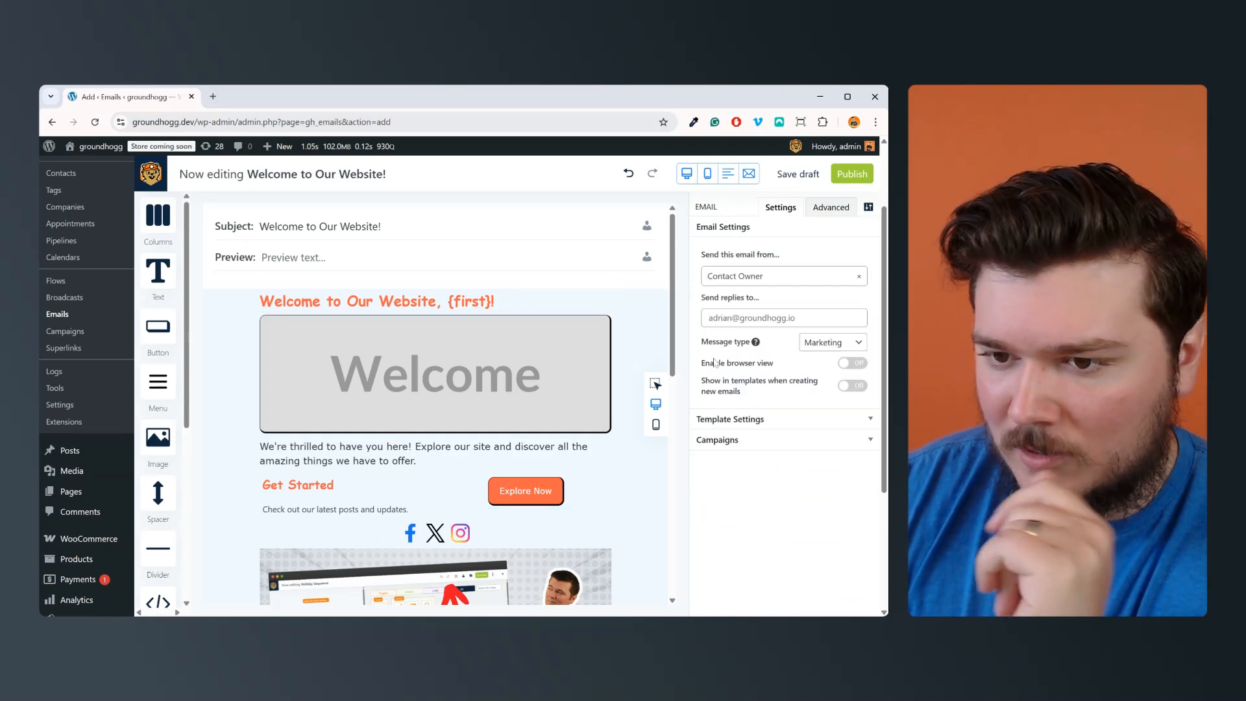
Step: Check the email down to its footer, view it in the desktop preview and close the preview
scroll(628, 444, down, 10)
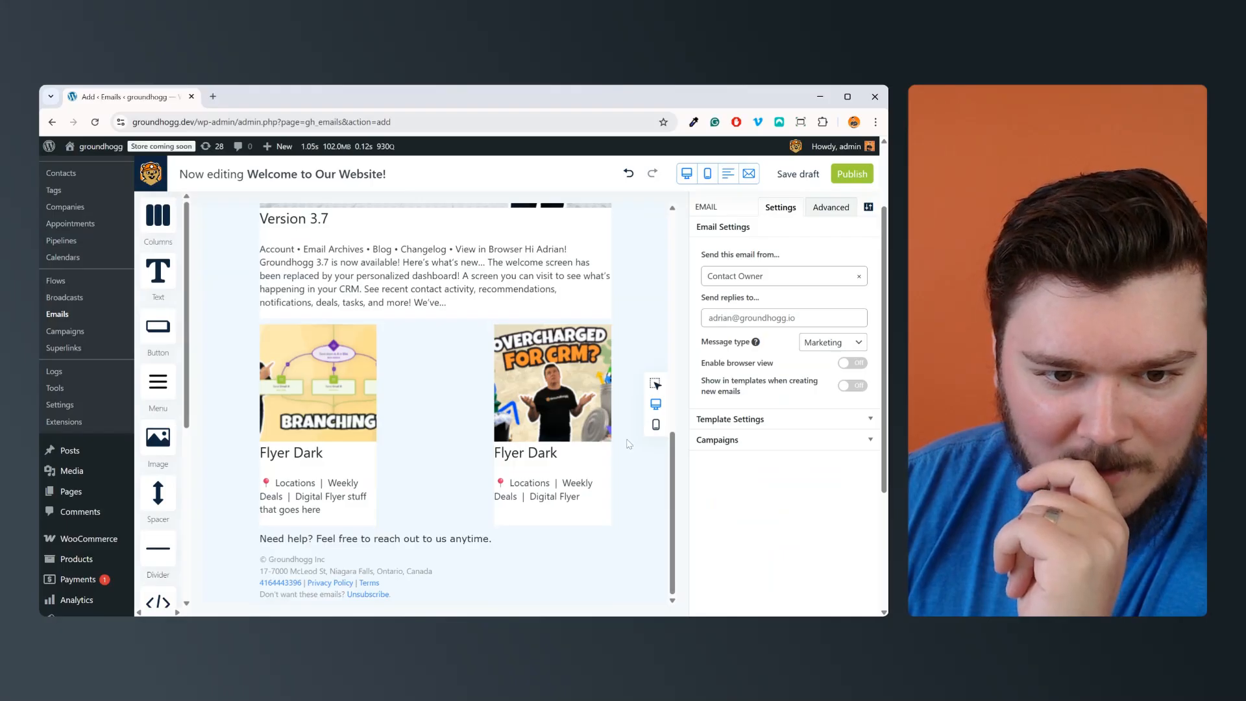
scroll(628, 444, up, 10)
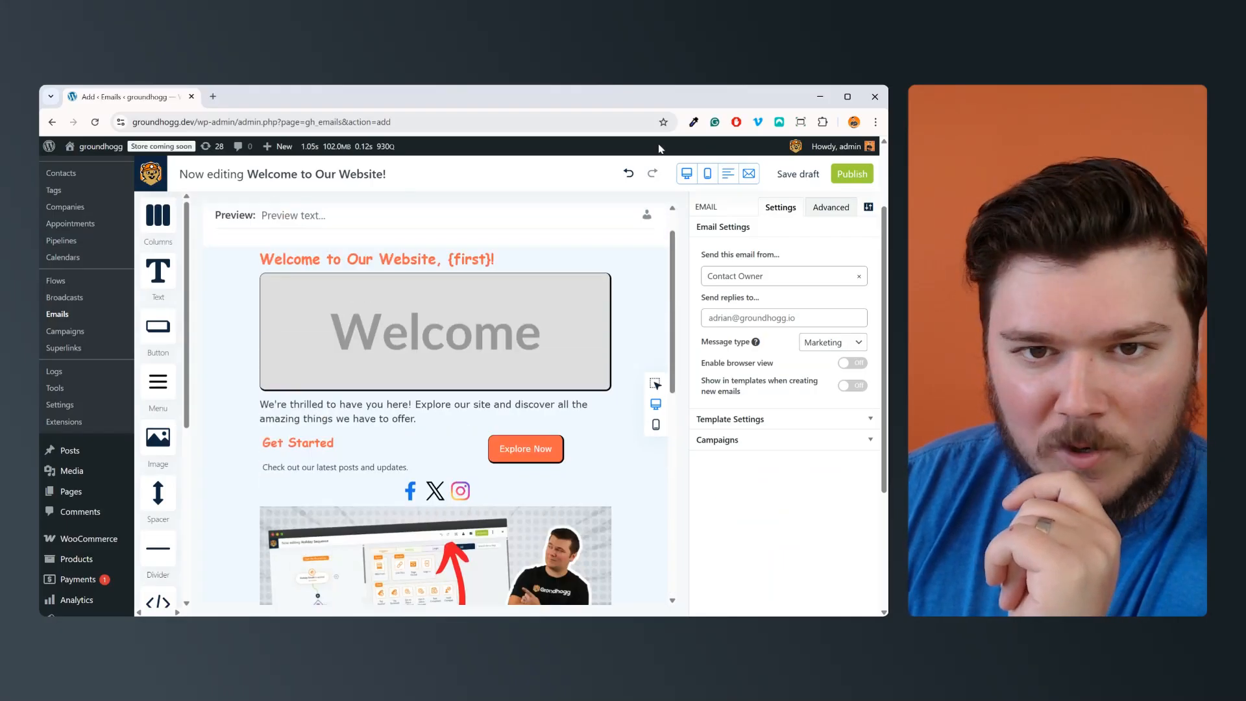
click(680, 174)
scroll(562, 343, down, 10)
scroll(563, 343, up, 10)
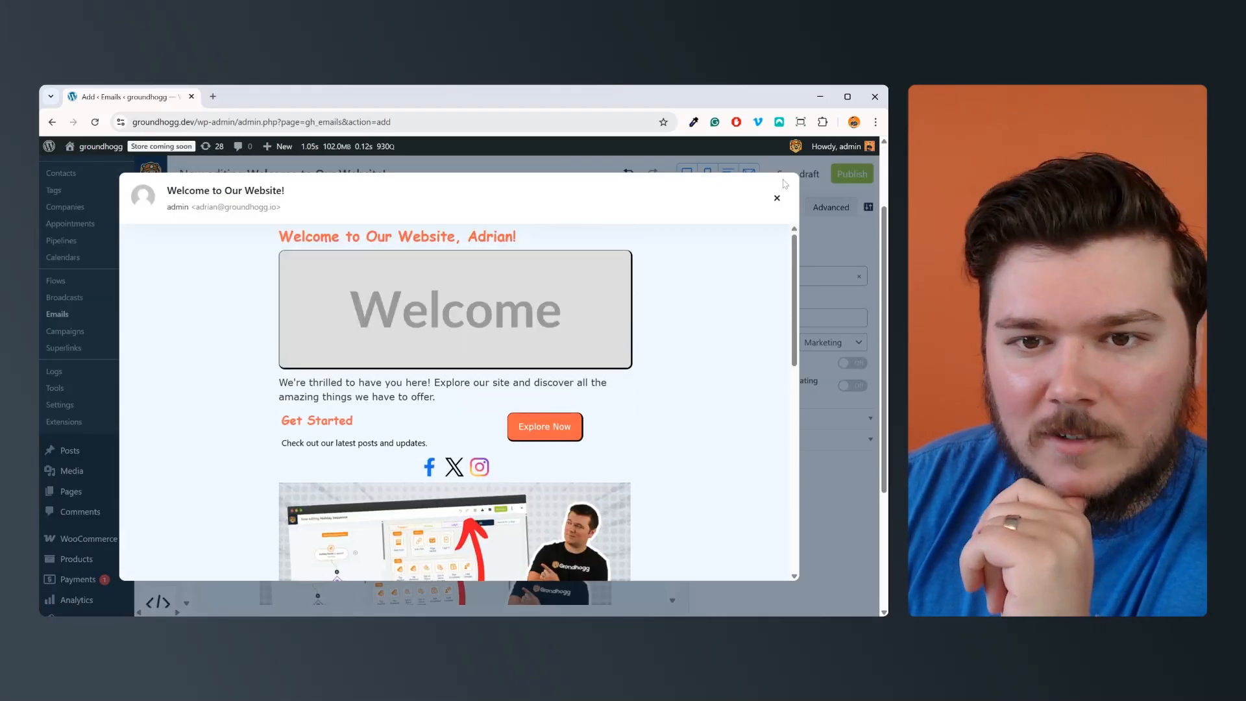
click(777, 198)
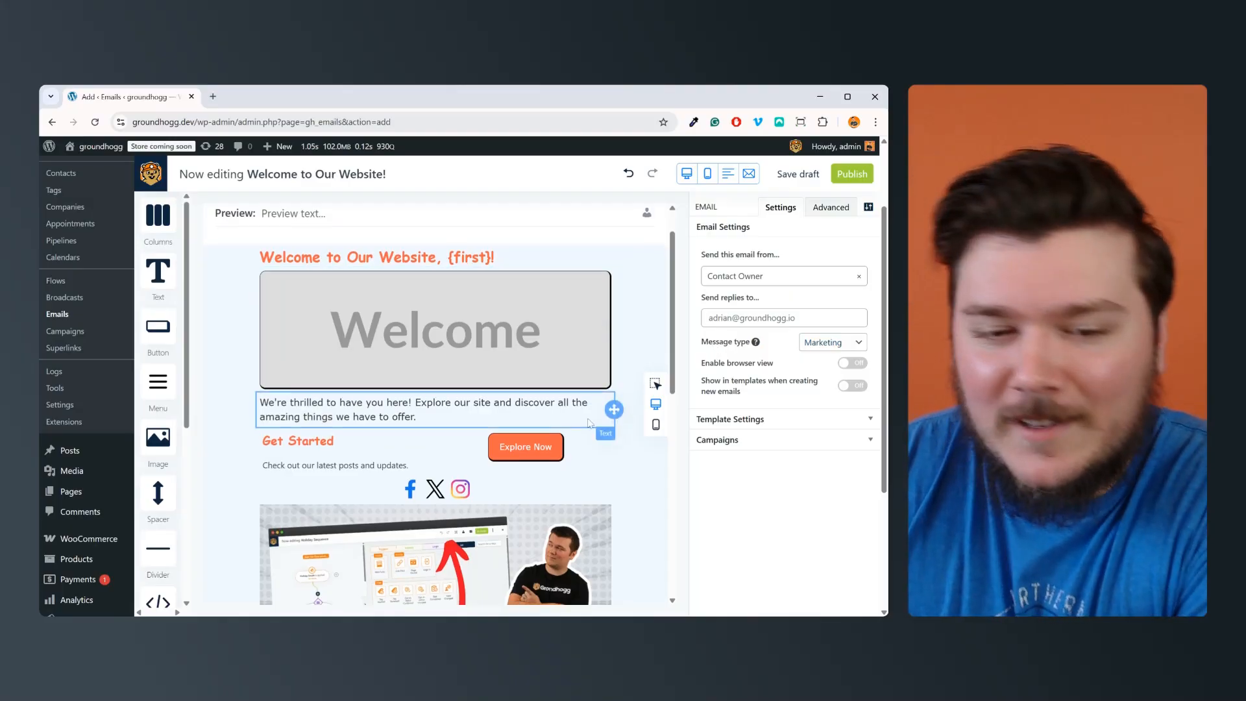
Step: Examine the welcome email's full layout, from the heading, image and button to the social links, posts and footer
scroll(498, 388, down, 10)
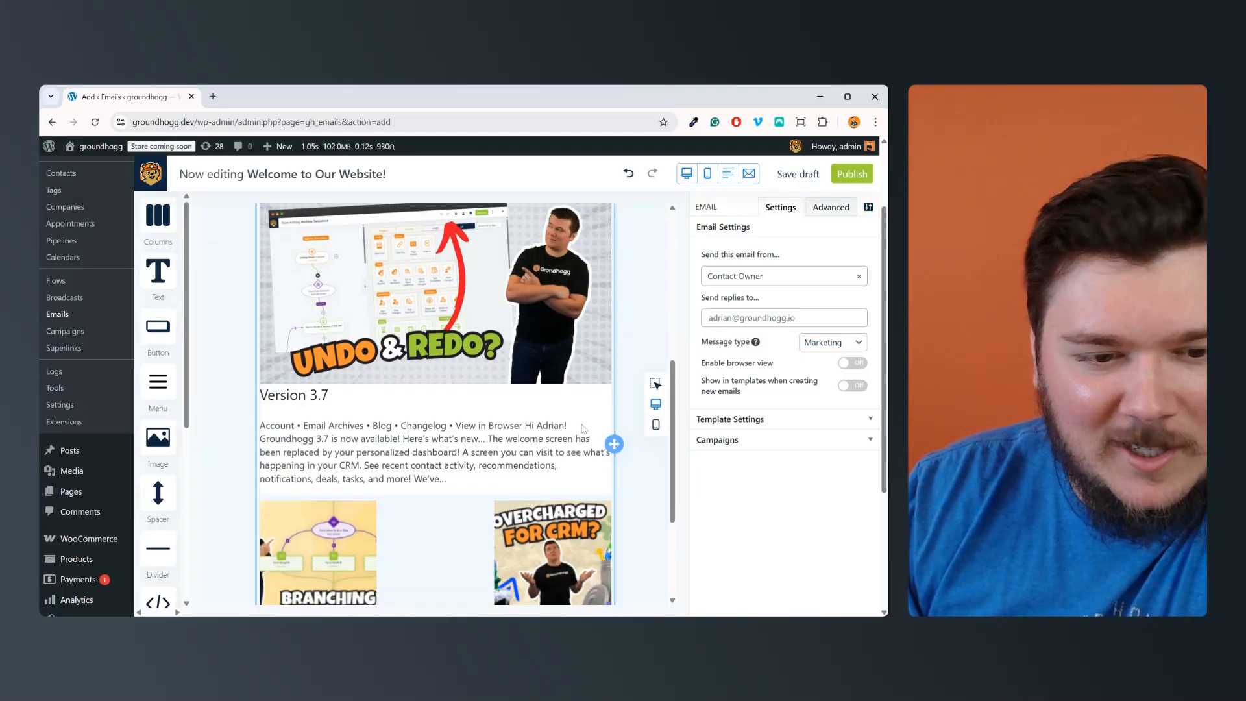
scroll(583, 396, up, 6)
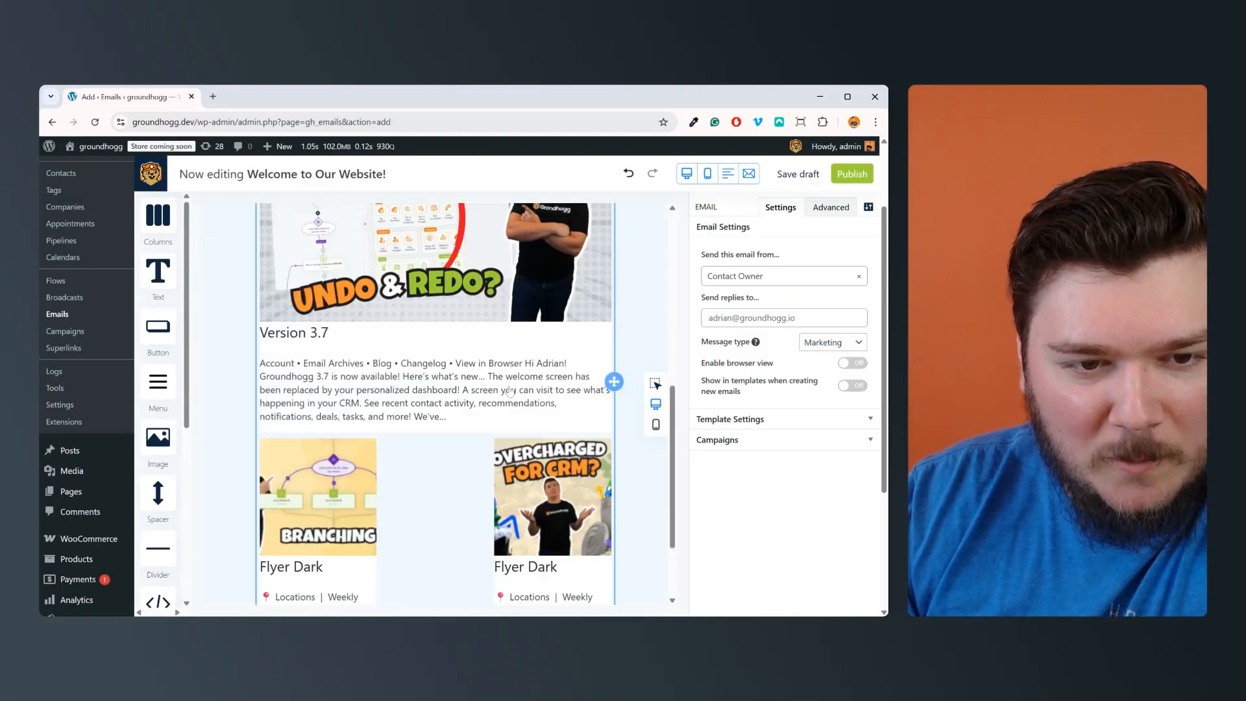
scroll(510, 310, up, 3)
scroll(510, 310, up, 3)
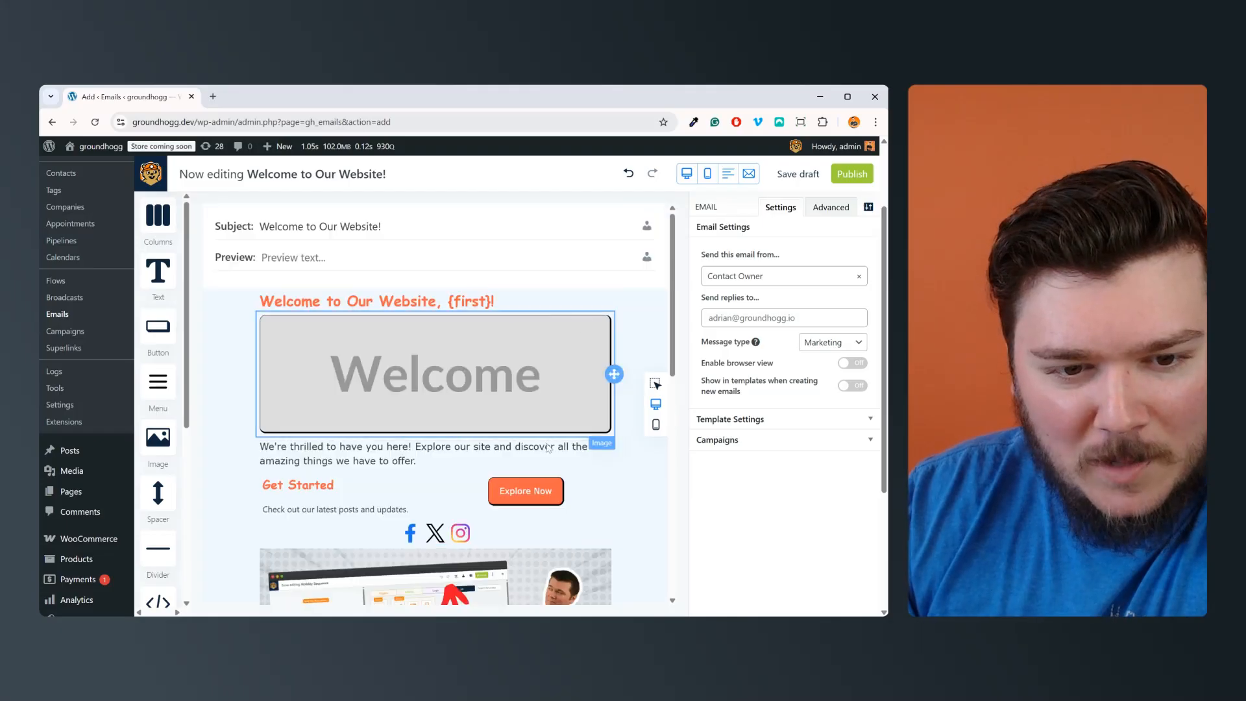
scroll(612, 345, down, 10)
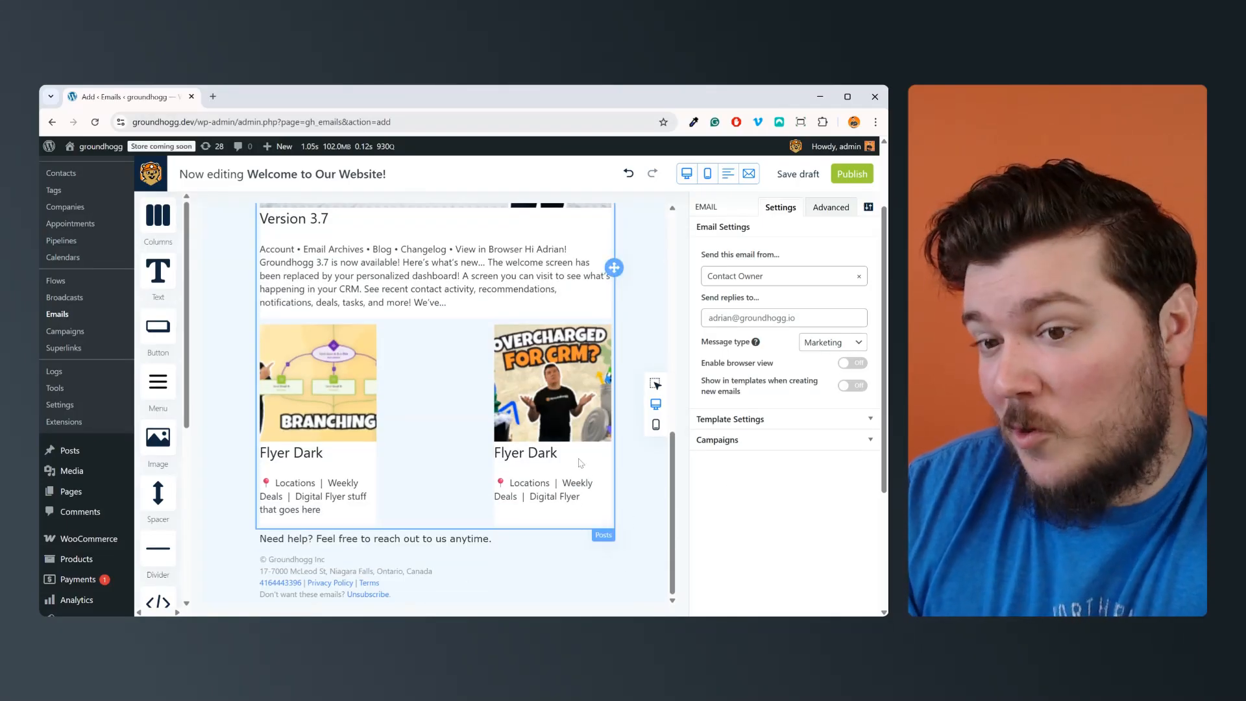
scroll(628, 391, up, 10)
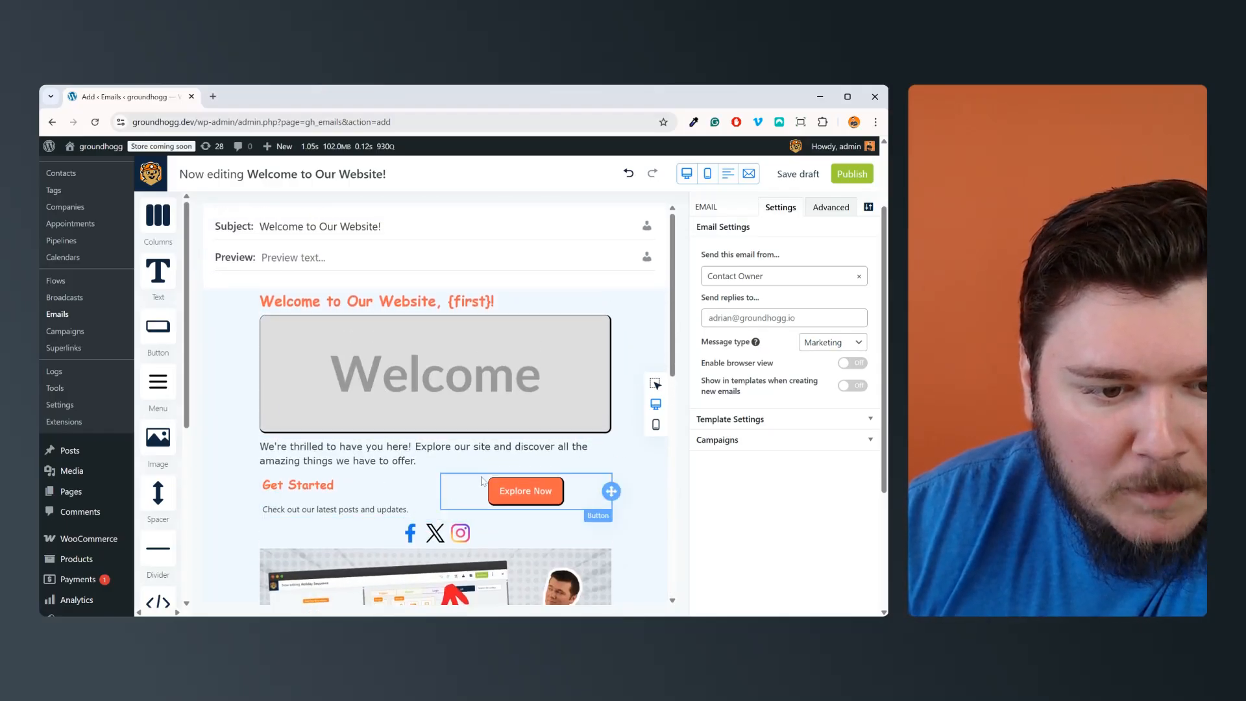
scroll(399, 502, down, 2)
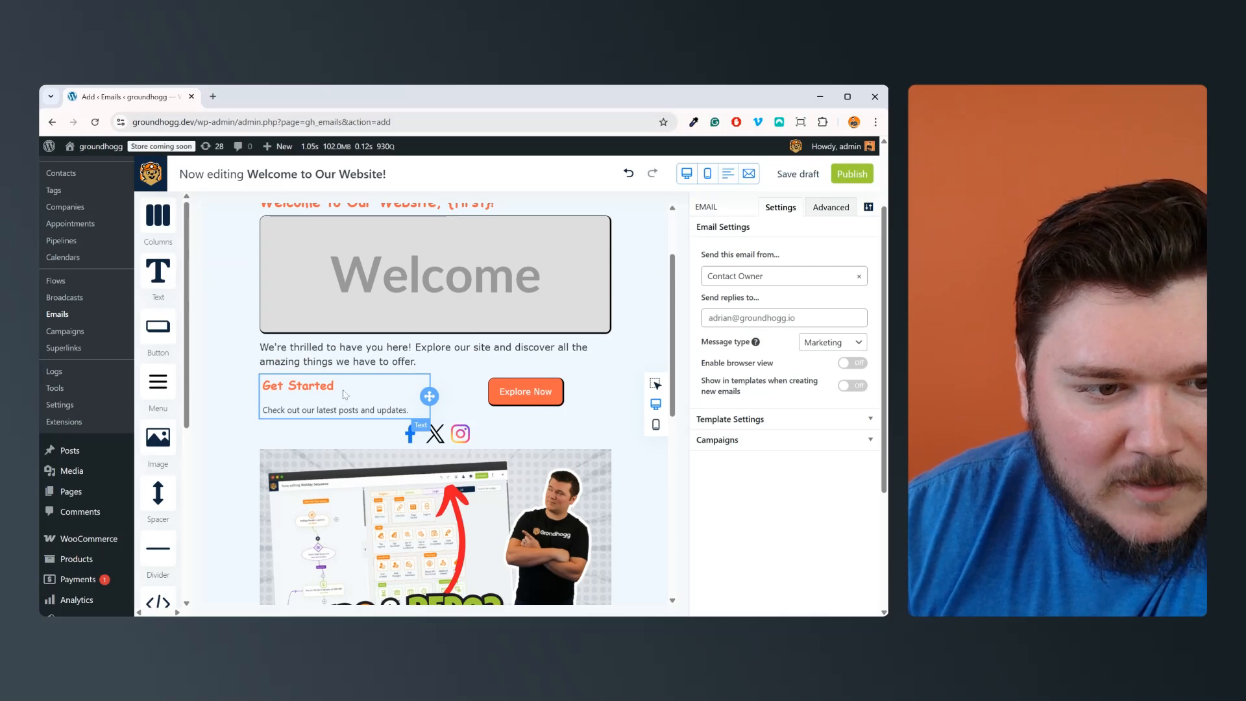
drag(423, 431, 425, 377)
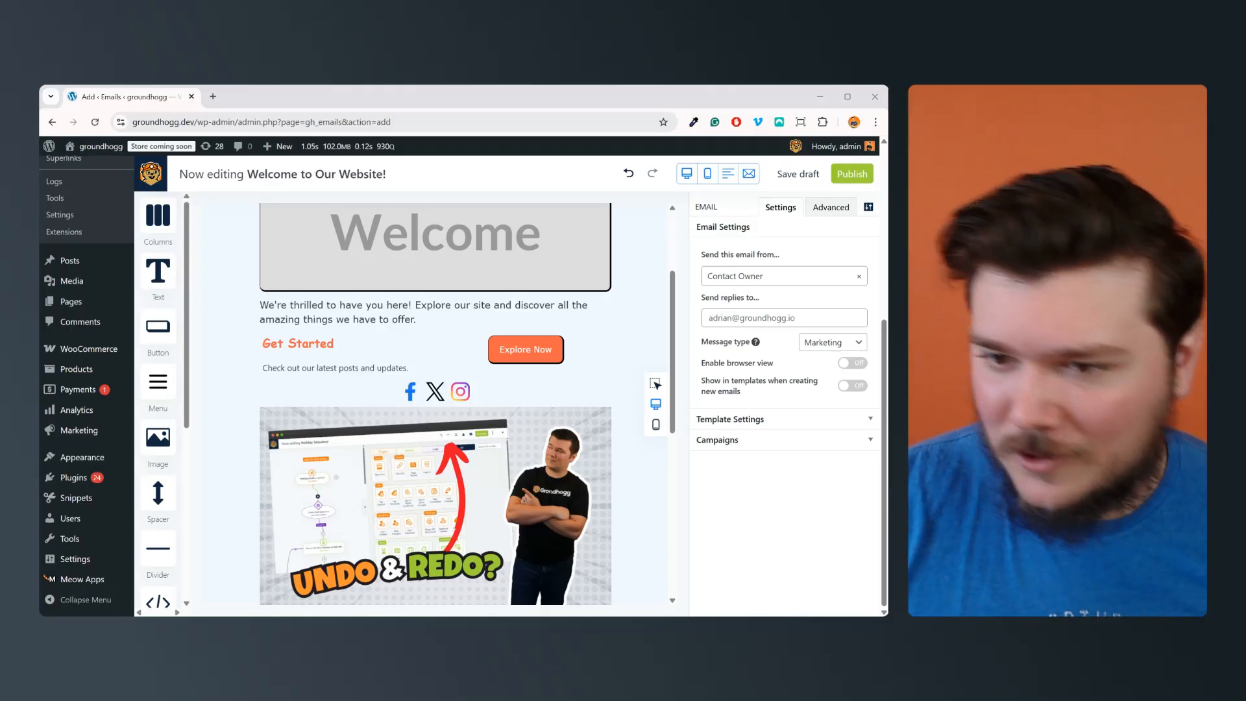
scroll(434, 403, up, 3)
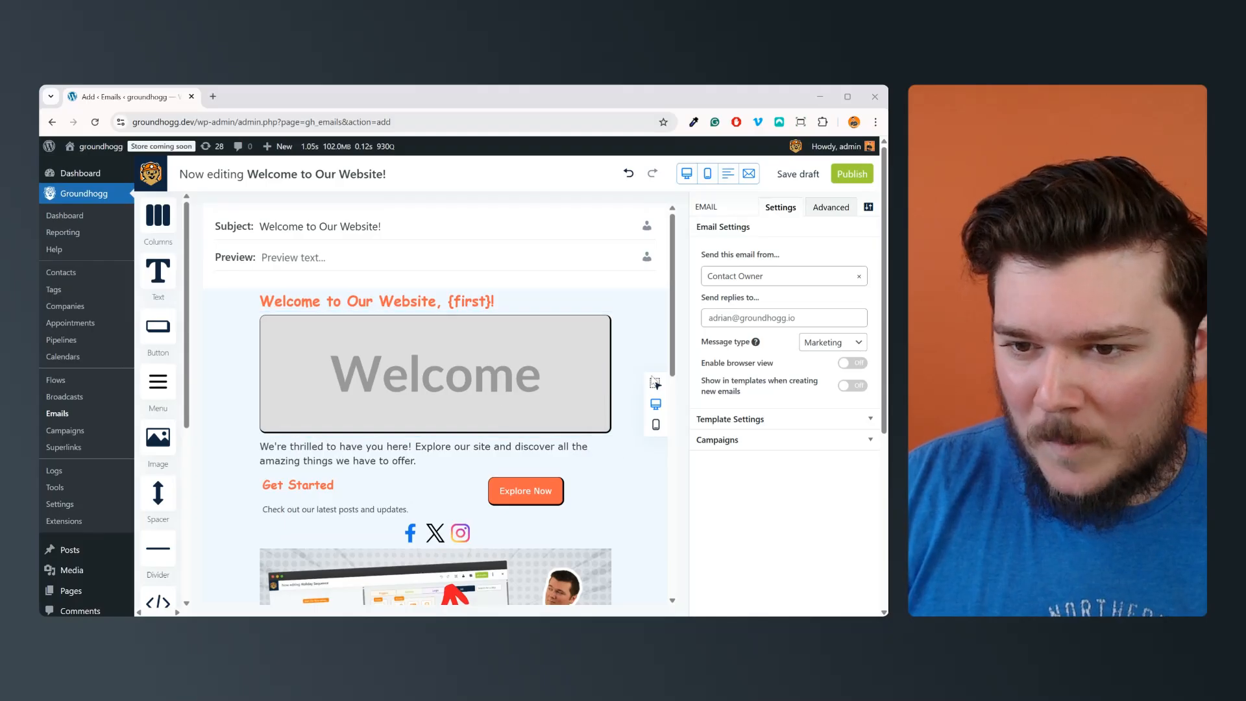